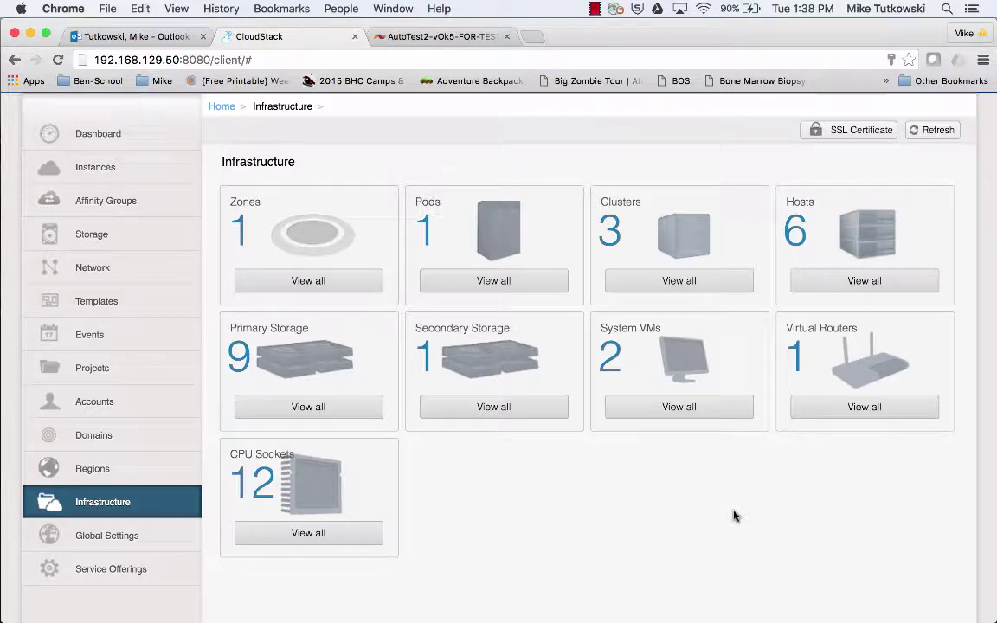
Open SolidFire_SAN_A's details from the primary storage list: Zone_1, type iscsi, IP 10.10.8.112.
click(354, 416)
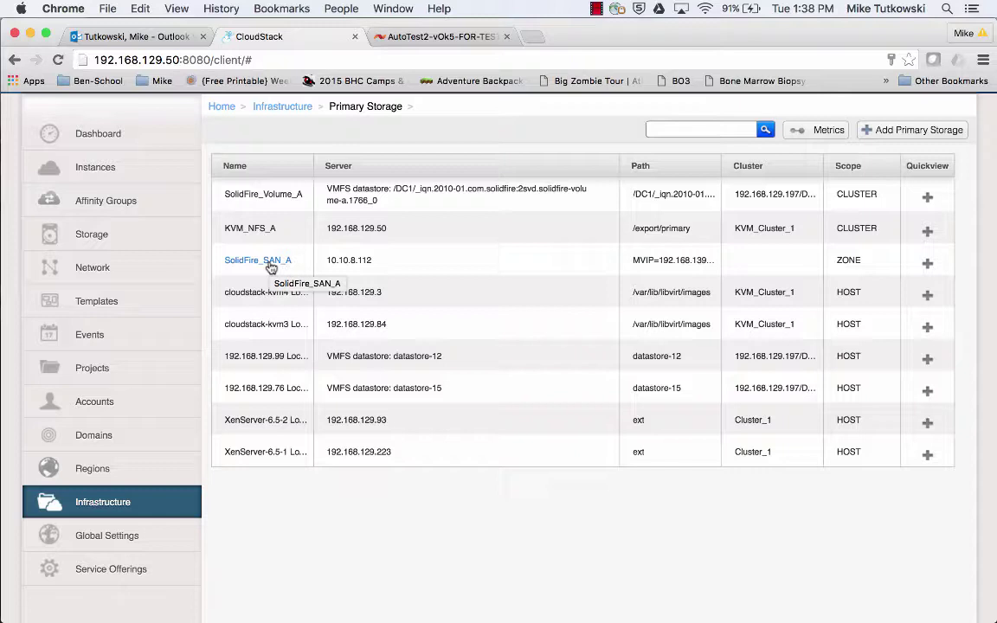
click(269, 261)
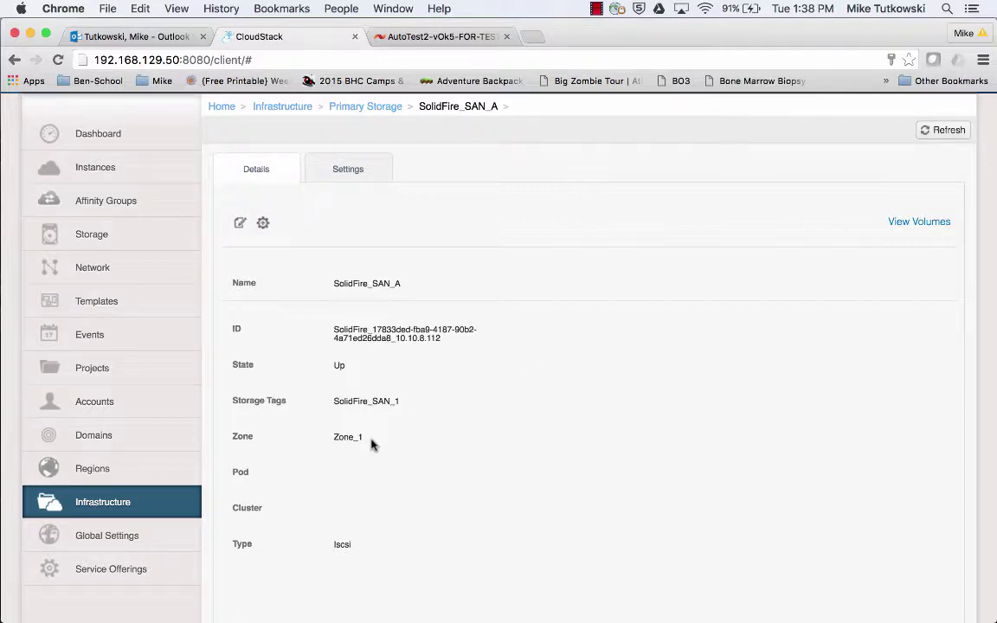
drag(370, 443, 334, 442)
scroll(415, 461, down, 2)
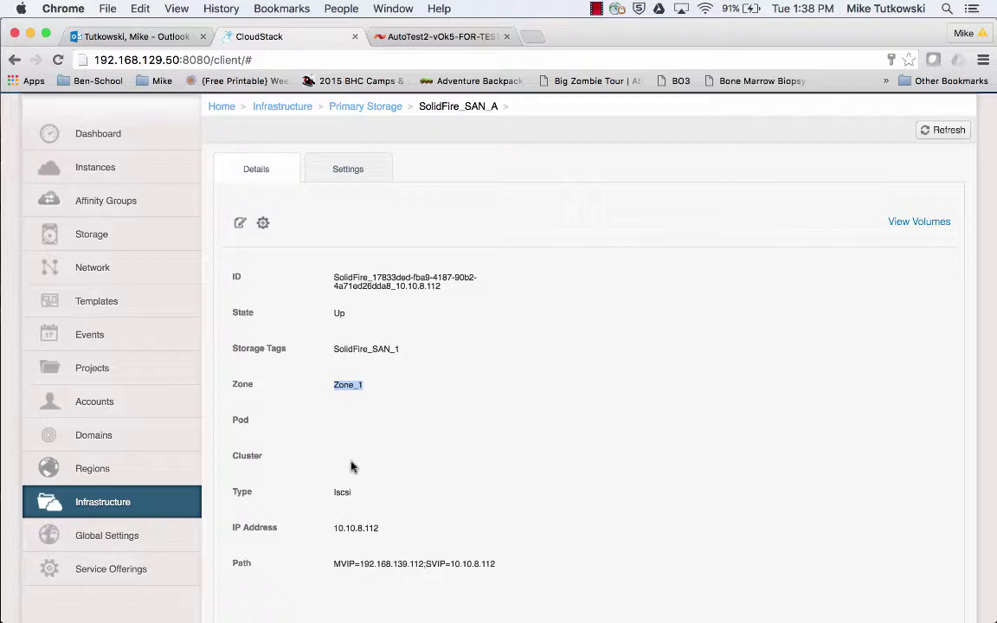
Check SolidFire_SAN_A's 2048.00 TB disk total and storage tag, then go to Service Offerings.
scroll(365, 492, down, 1)
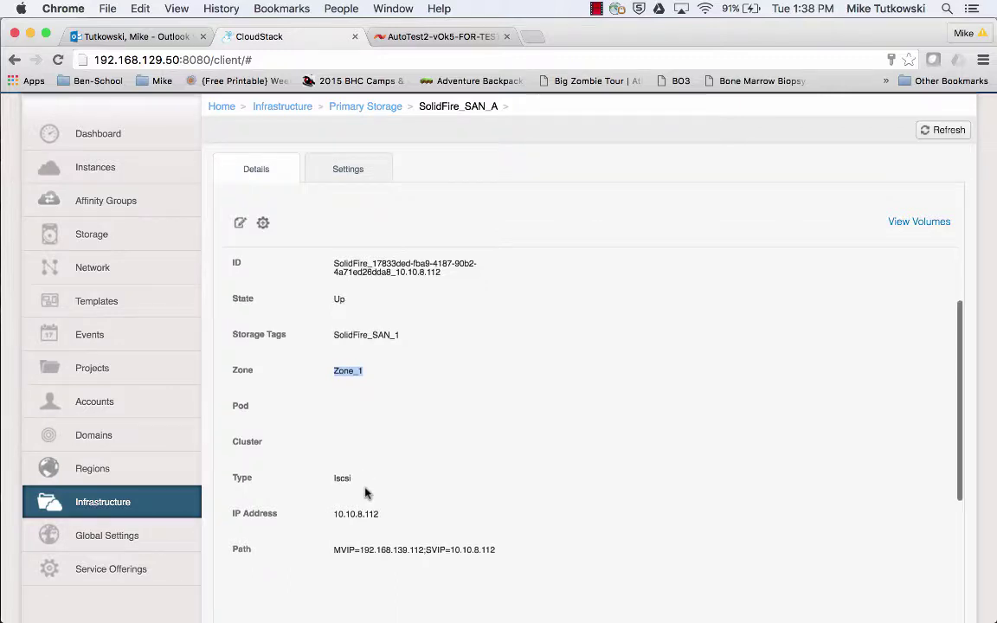
scroll(365, 492, down, 5)
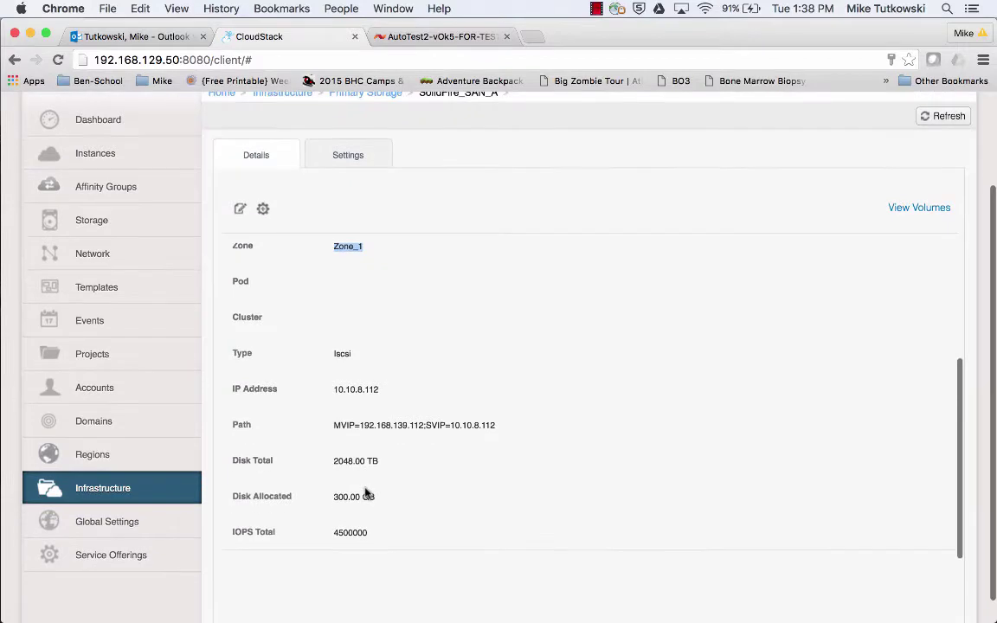
scroll(365, 492, down, 1)
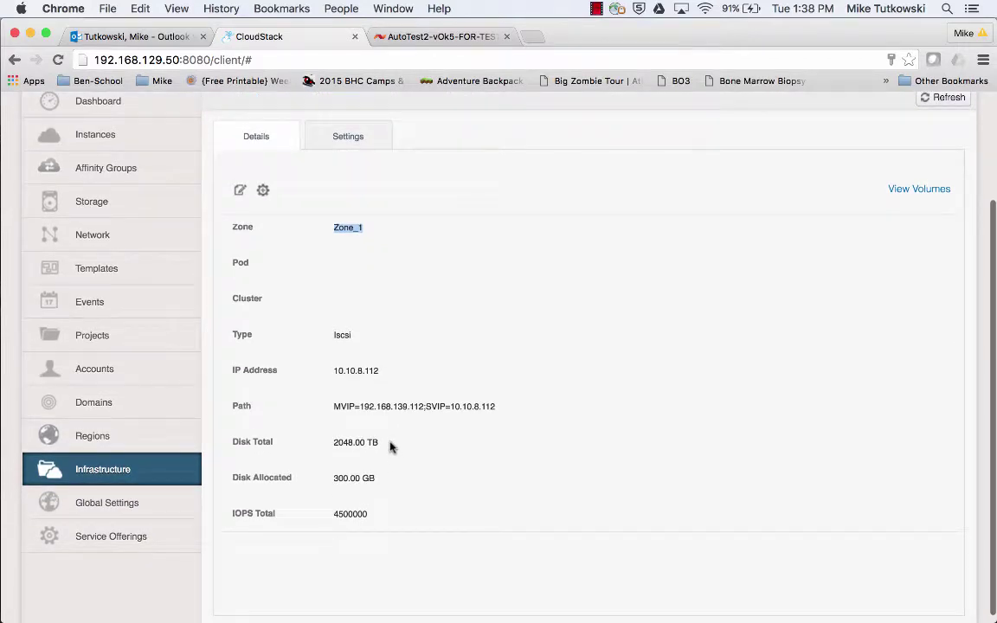
drag(389, 445, 334, 447)
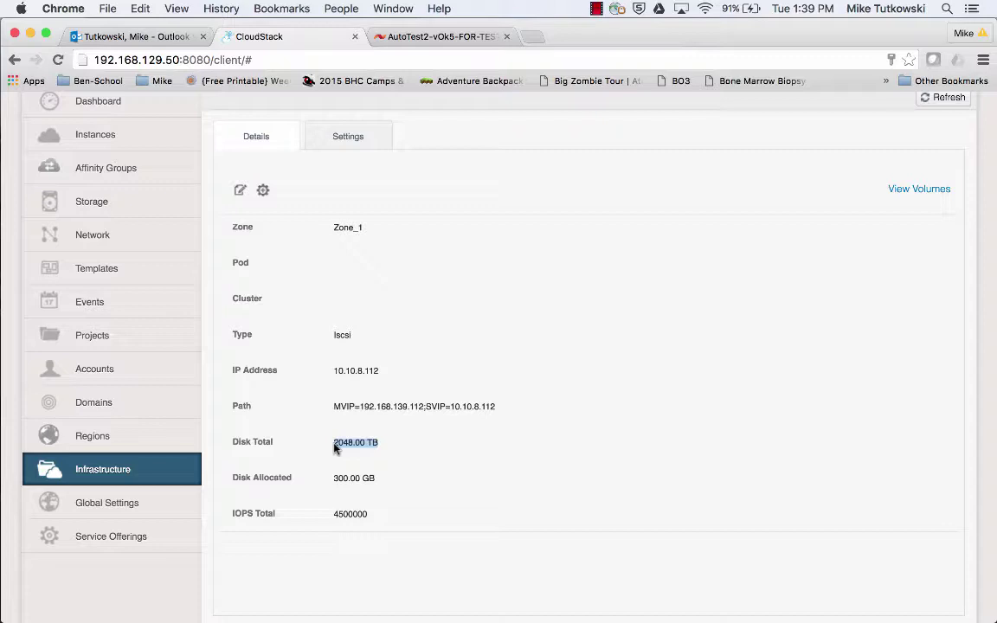
click(352, 517)
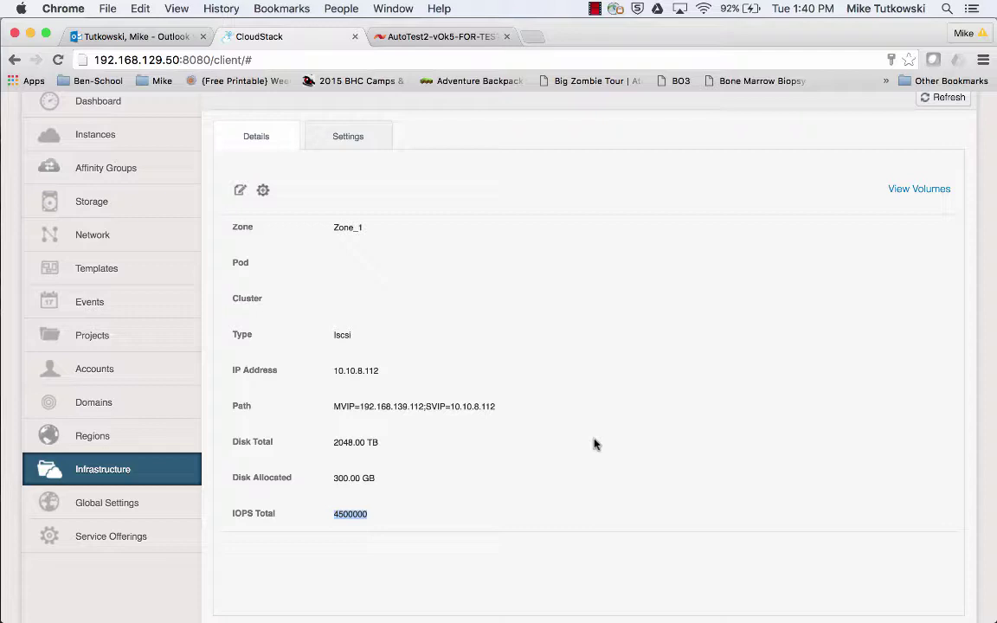
scroll(593, 444, up, 5)
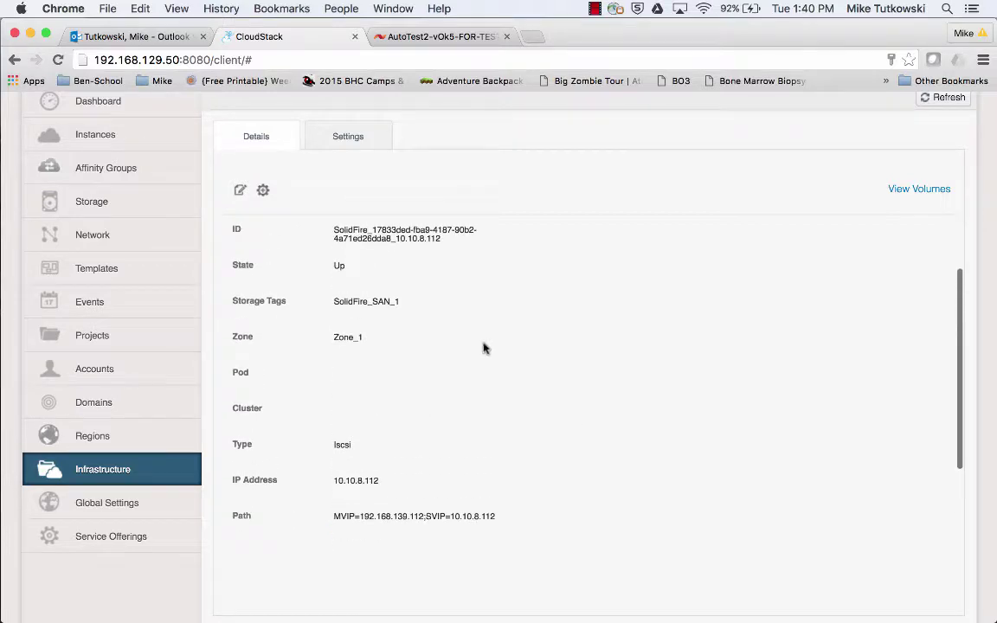
drag(402, 304, 336, 310)
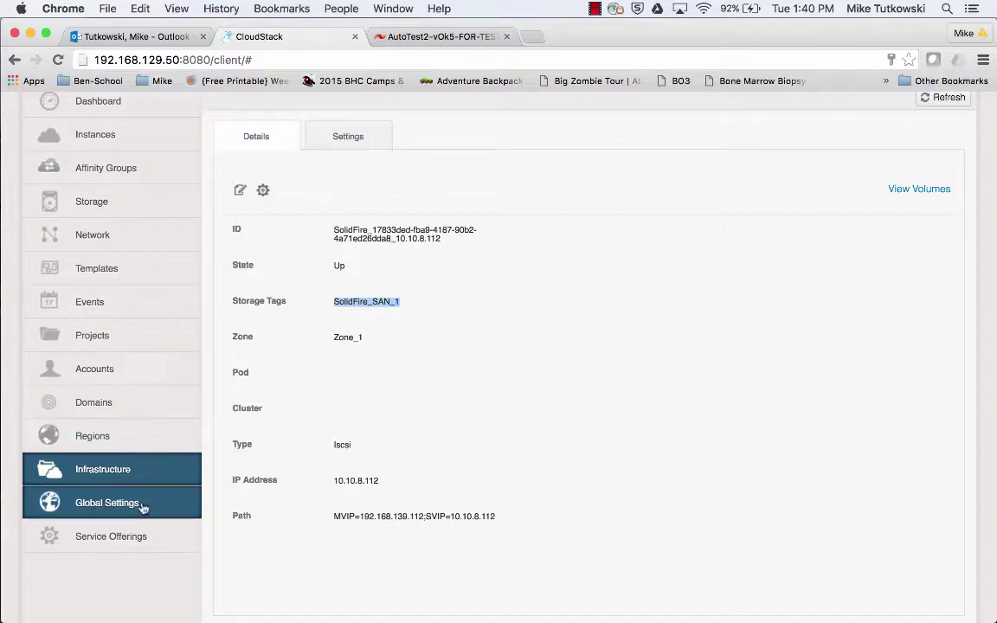
click(135, 538)
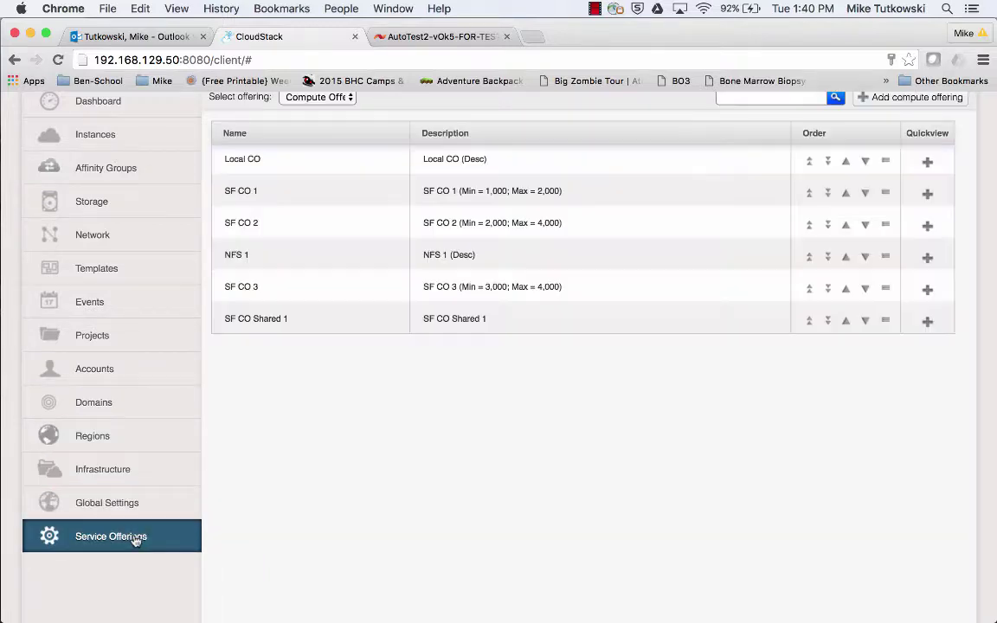
Switch the offerings list to Disk Offerings and begin adding a new disk offering.
scroll(285, 452, up, 1)
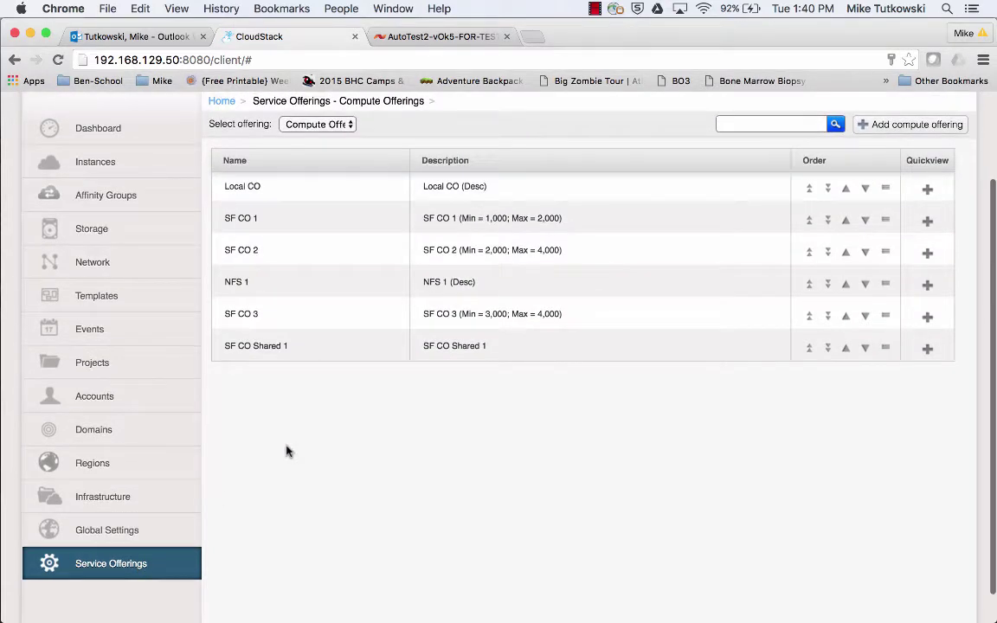
click(316, 126)
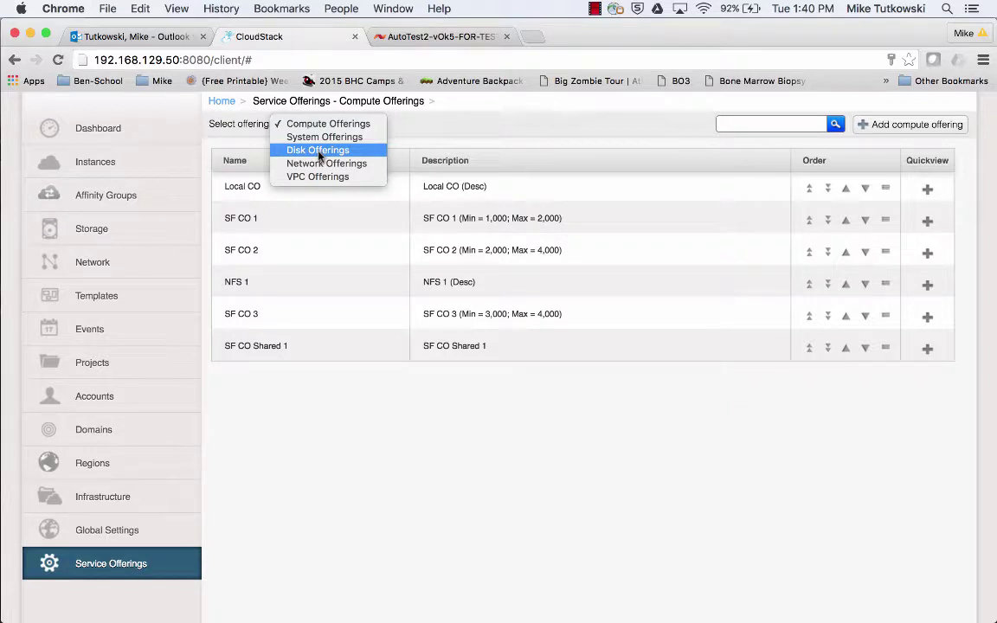
click(318, 153)
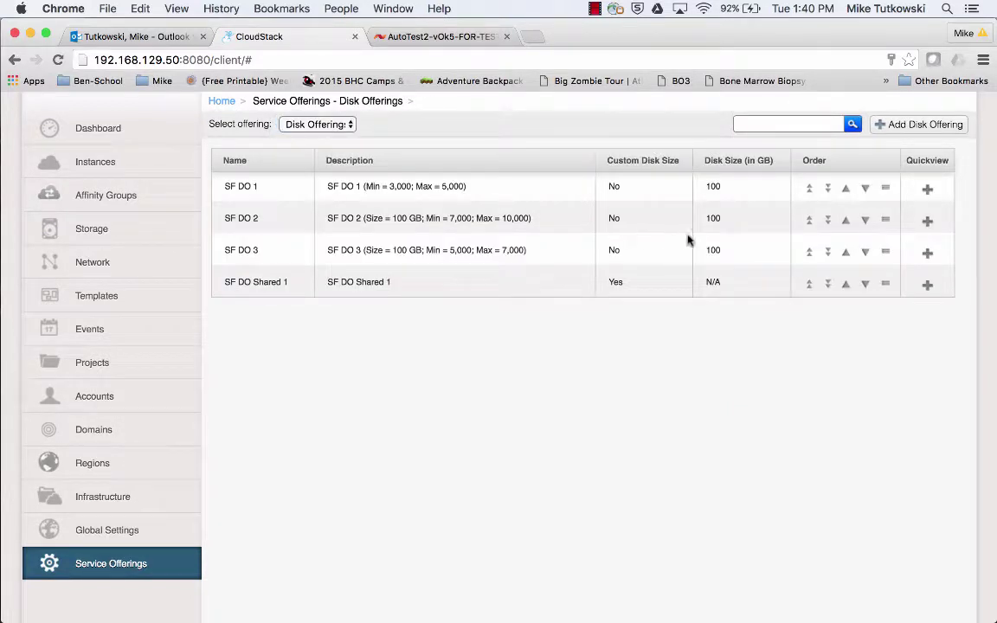
click(911, 127)
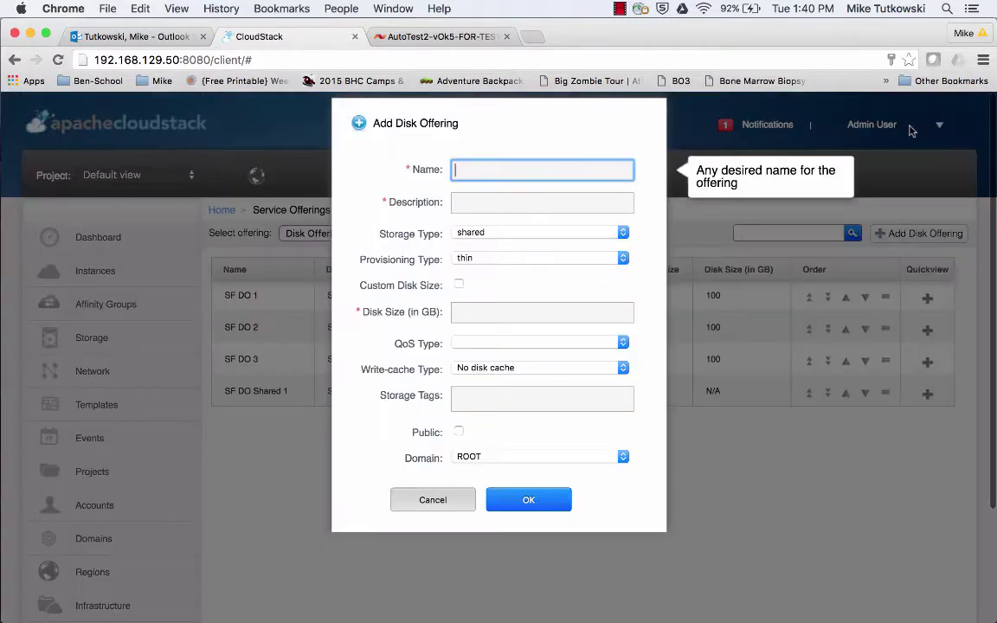
Enter name 'SF DO 4' and description 'SF DO 4 (Min = 5,000; Max = 8,000)'.
text(S)
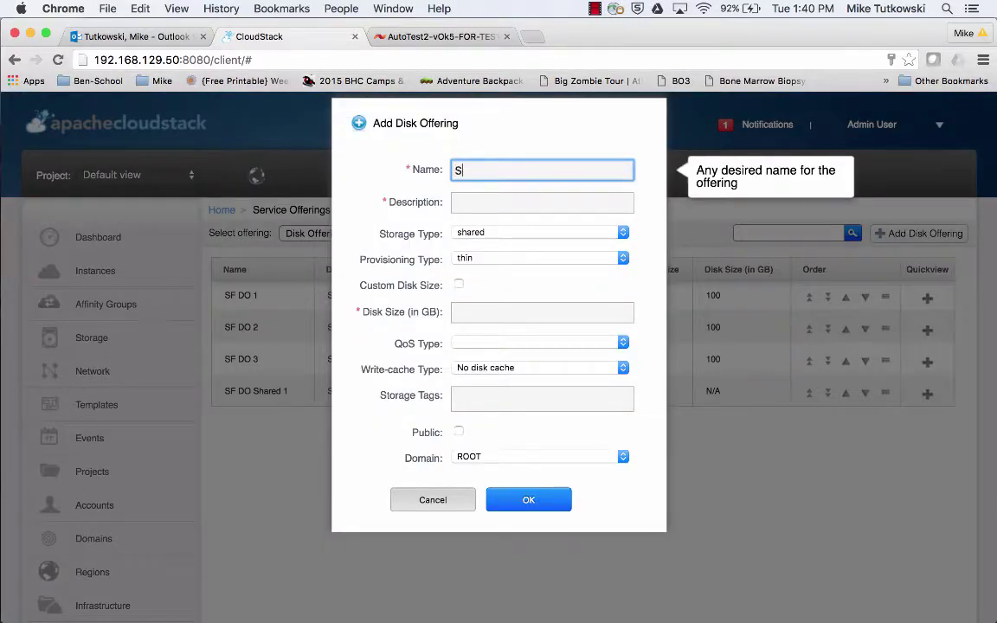
text(F DO 4)
key(Tab)
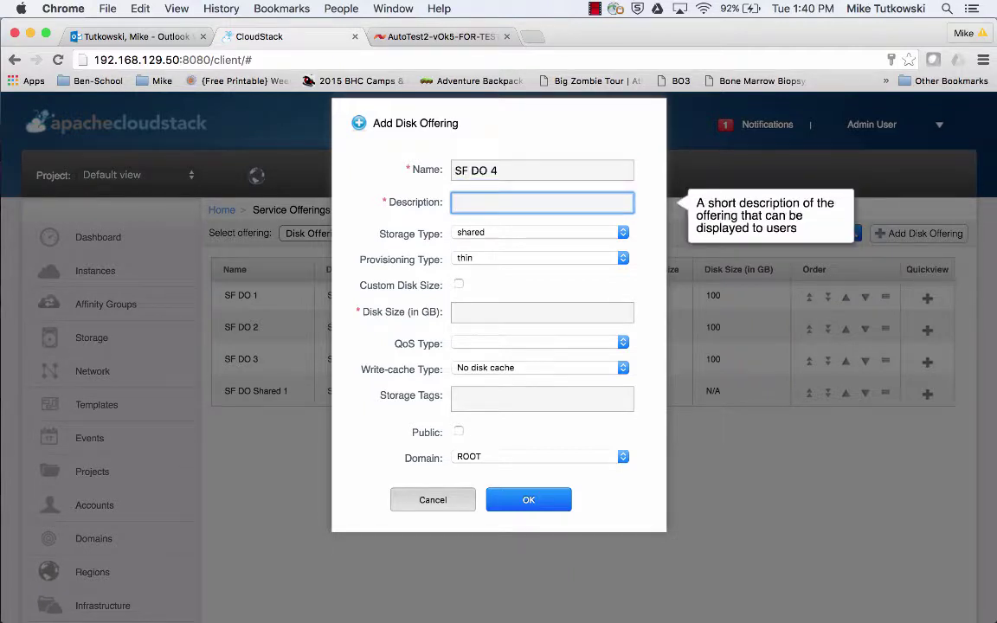
text(SF DO )
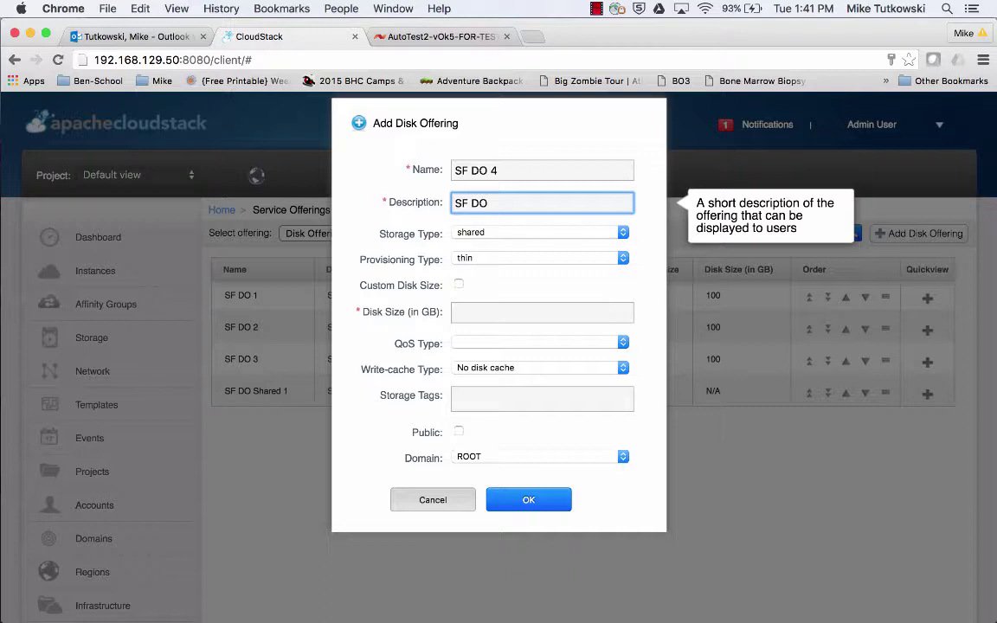
text(4 (Min =)
text(5,000; Max = )
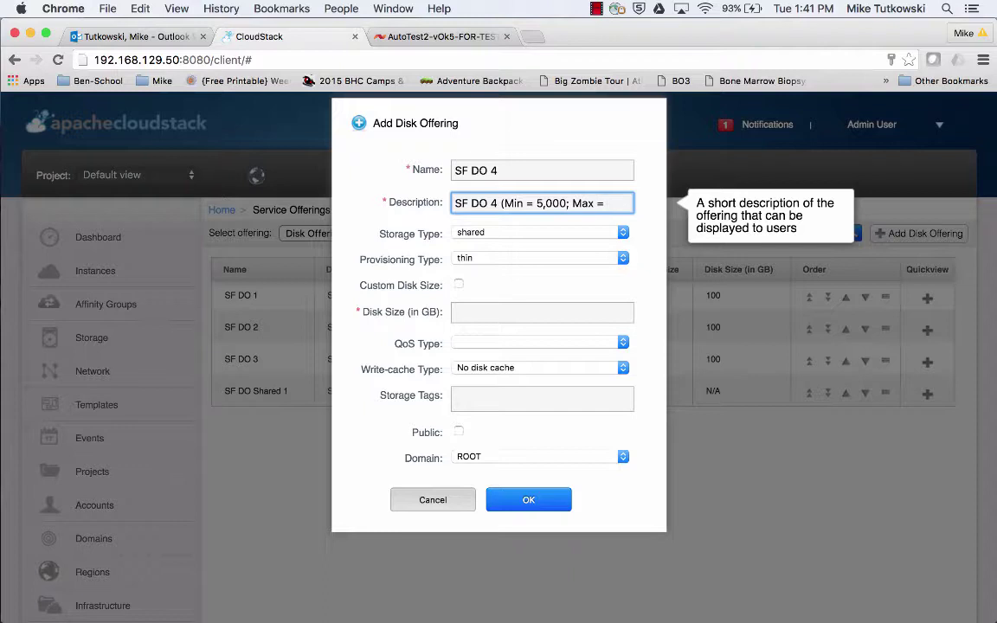
text(8,000))
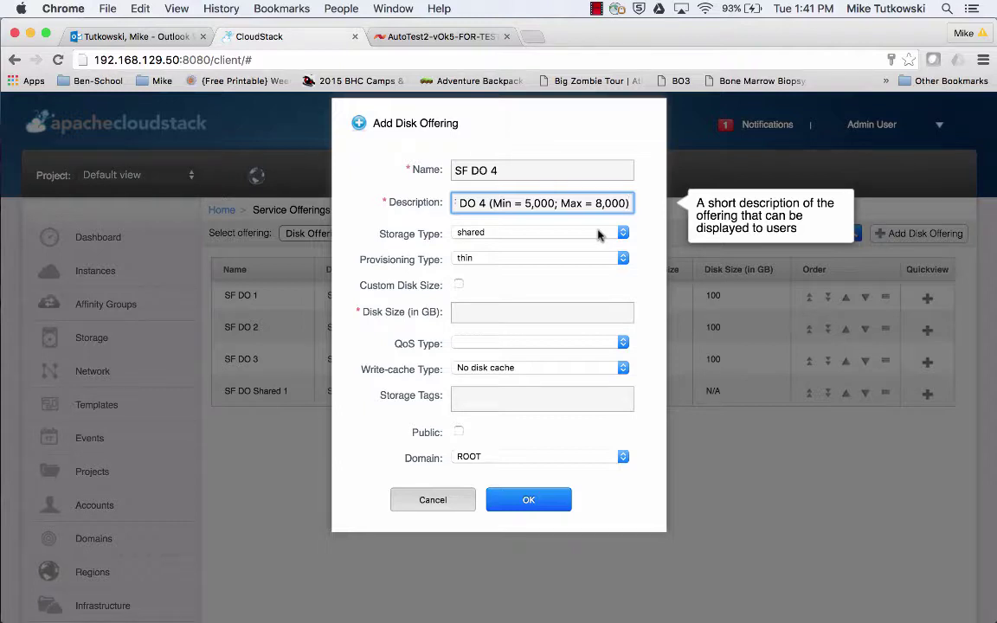
click(534, 311)
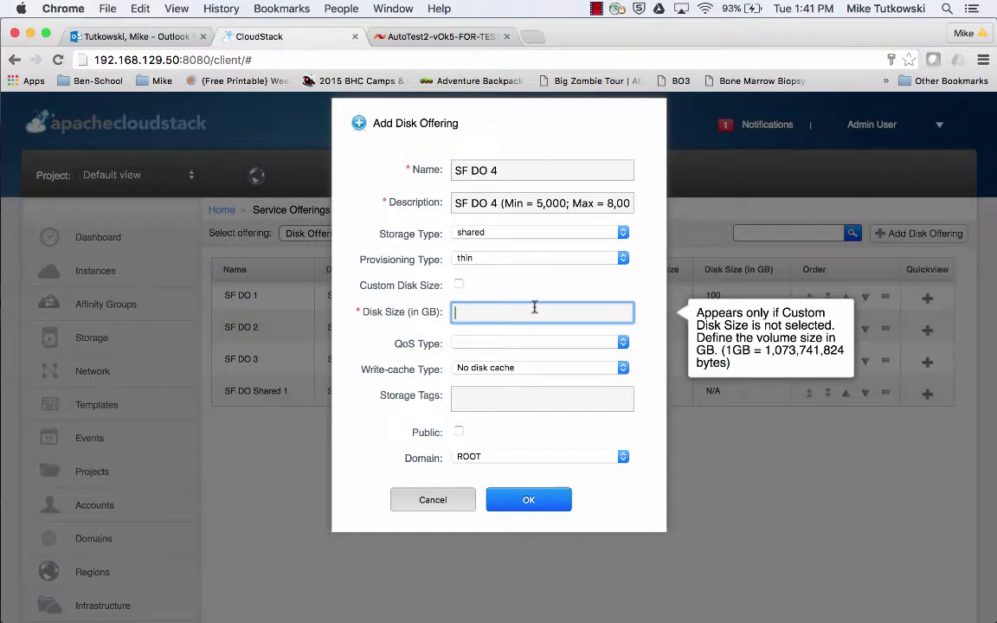
Enter a fixed 100 GB disk size, leaving Custom Disk Size unchecked.
text(100)
click(458, 286)
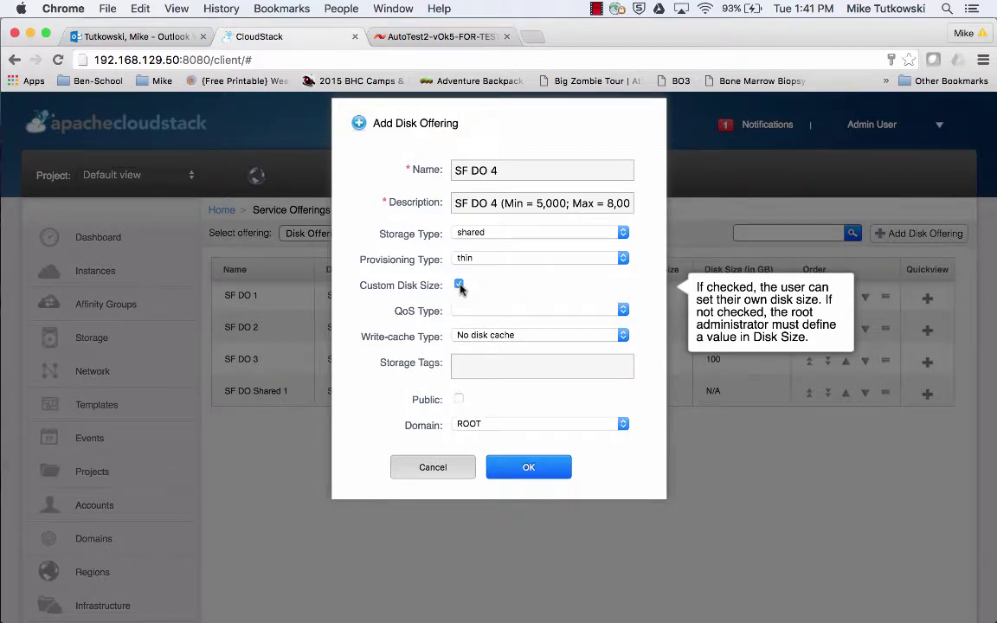
click(459, 286)
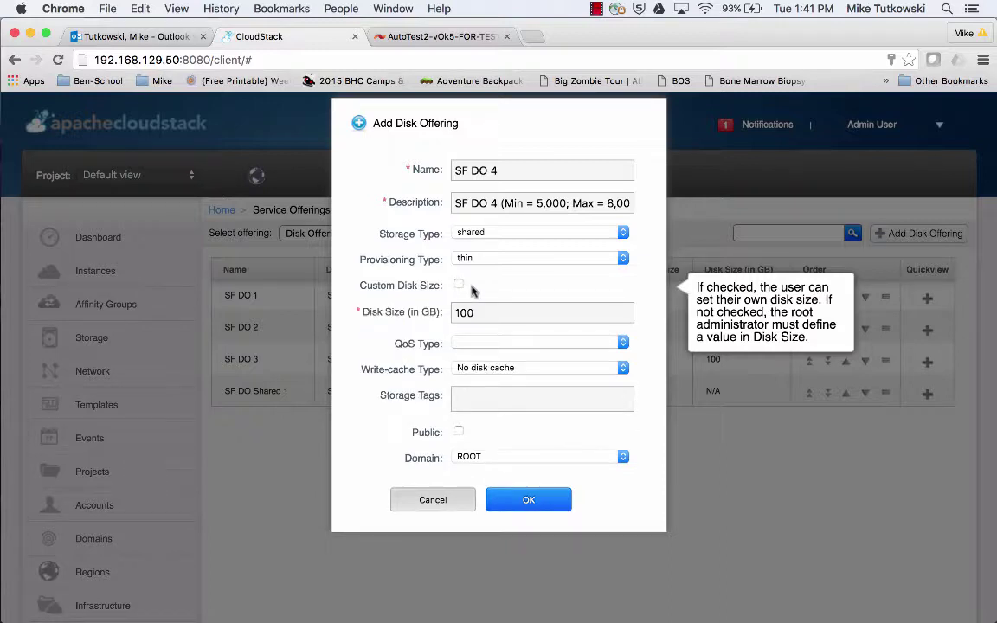
drag(491, 307, 449, 314)
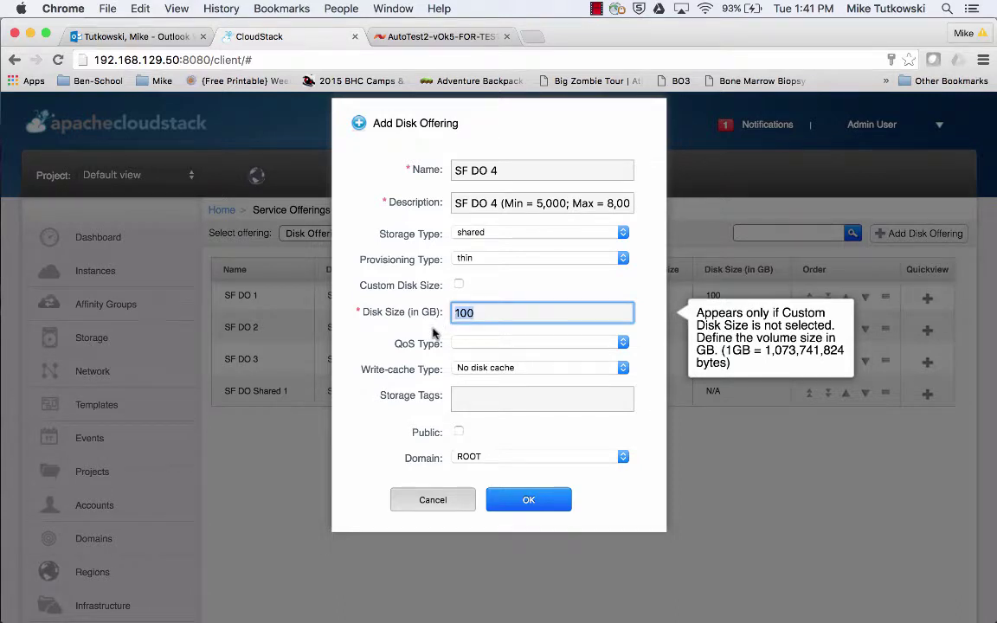
click(433, 333)
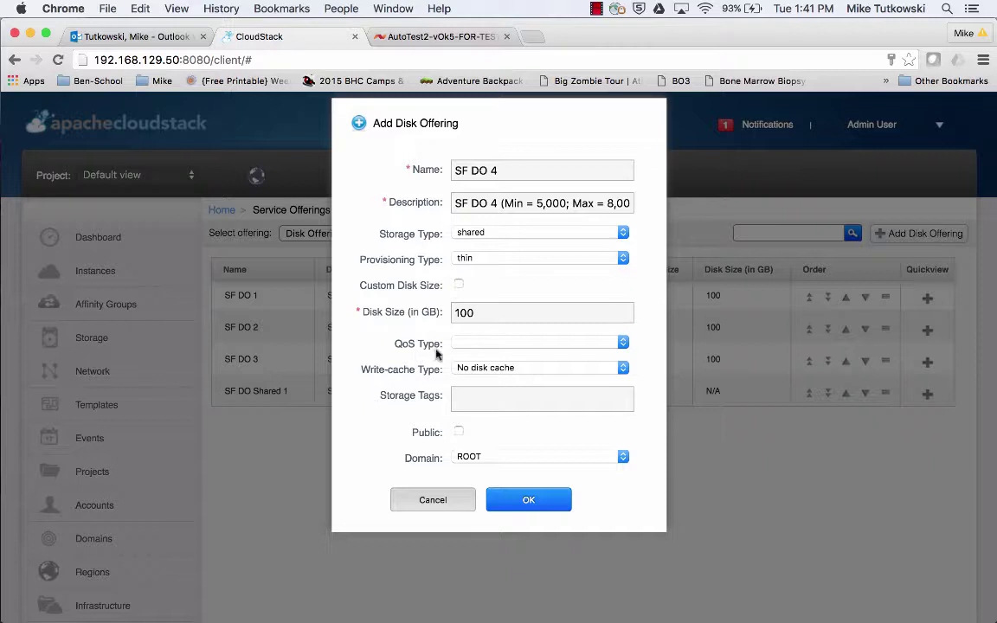
click(515, 344)
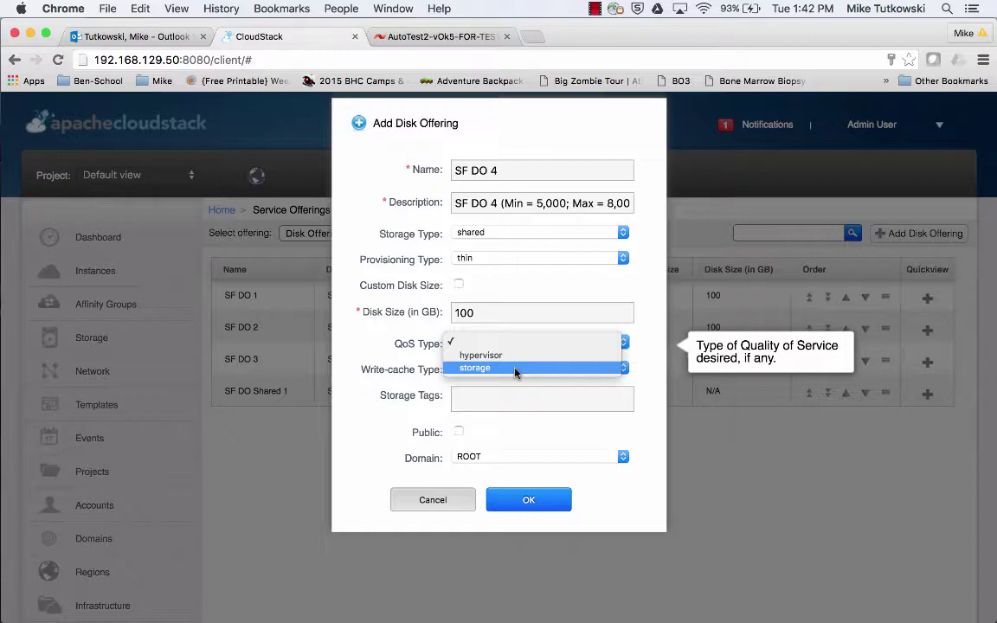
Set QoS Type to storage with Min IOPS 5000 and Max IOPS 8000.
click(515, 368)
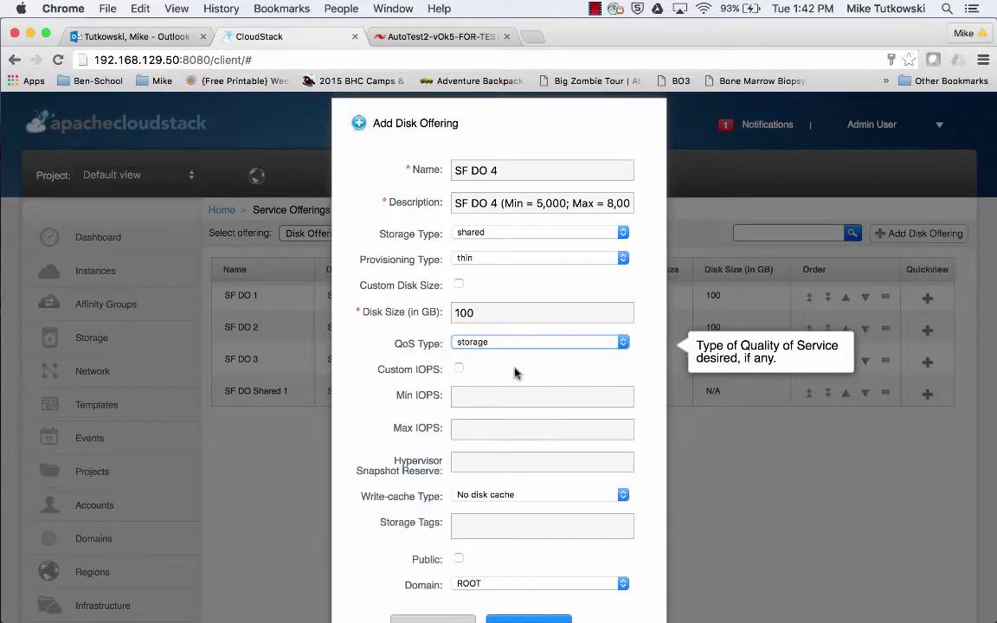
scroll(642, 433, down, 3)
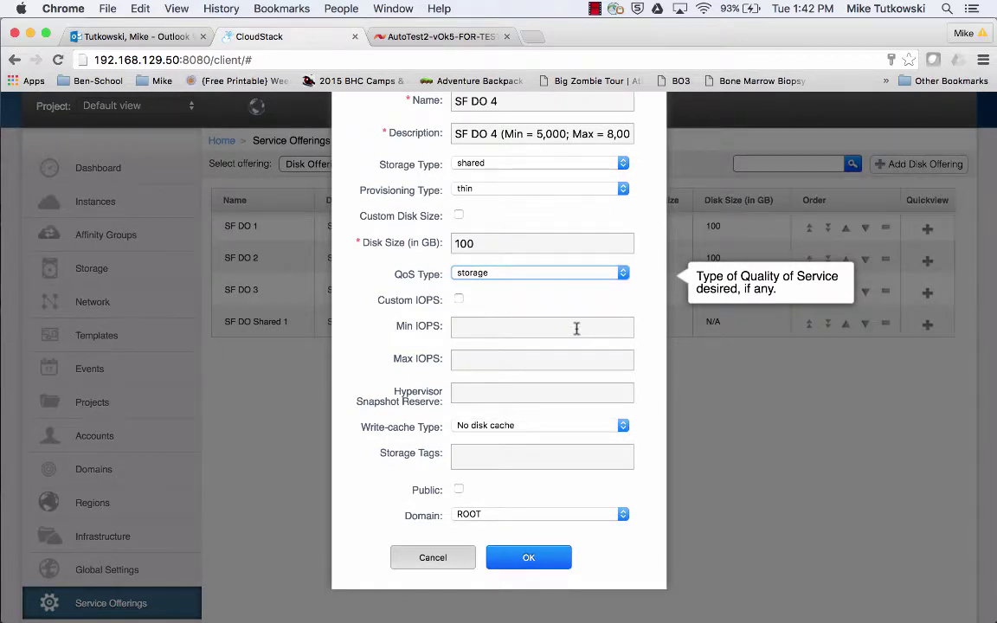
click(576, 328)
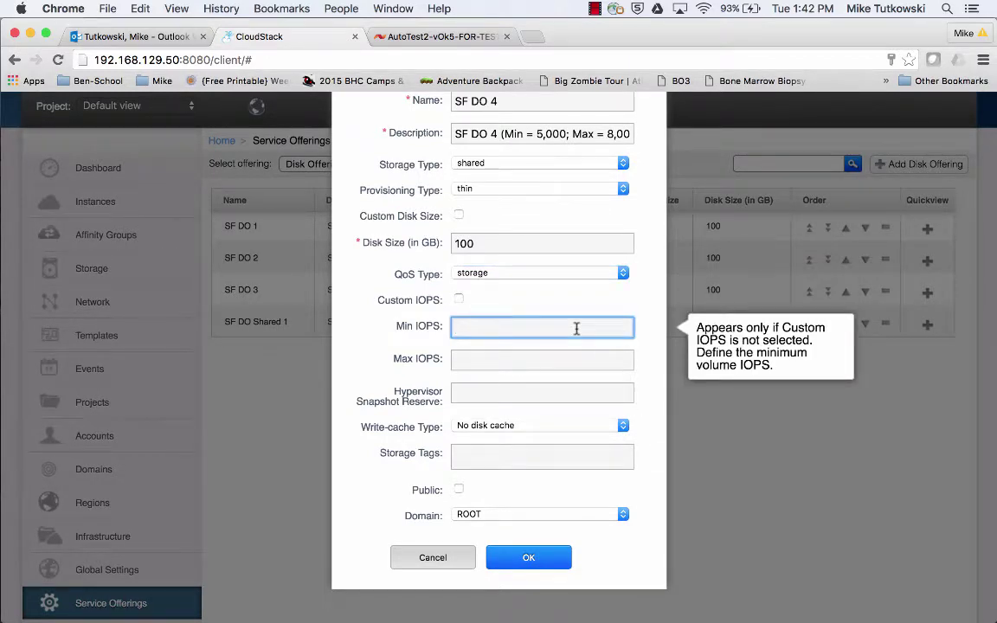
text(5000)
key(Tab)
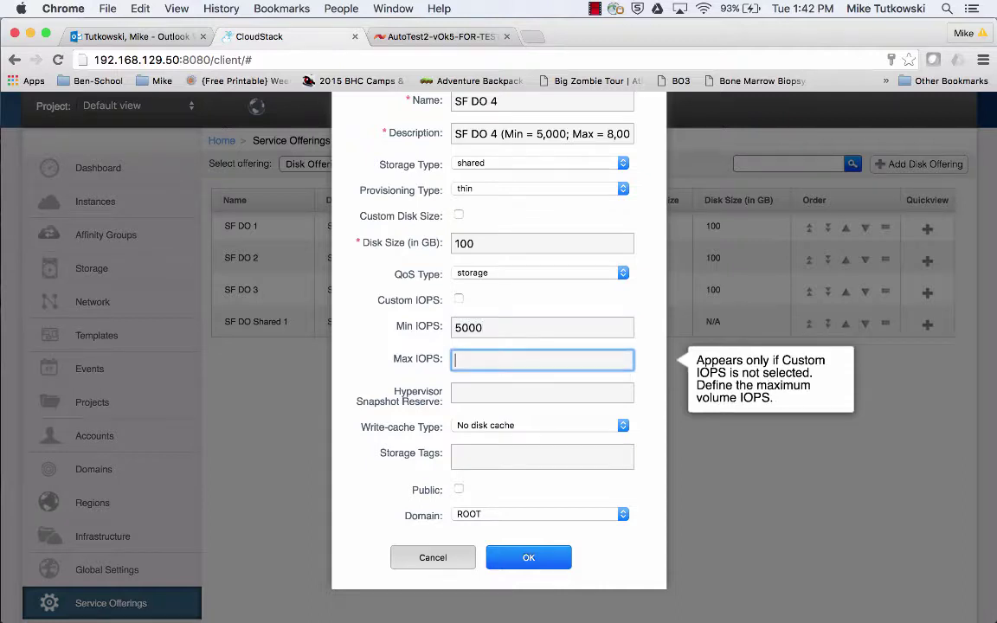
text(8000)
Confirm the 5000/8000 IOPS limits stay fixed, leaving Custom IOPS unchecked.
click(490, 328)
drag(490, 327, 451, 329)
drag(495, 359, 452, 361)
click(459, 299)
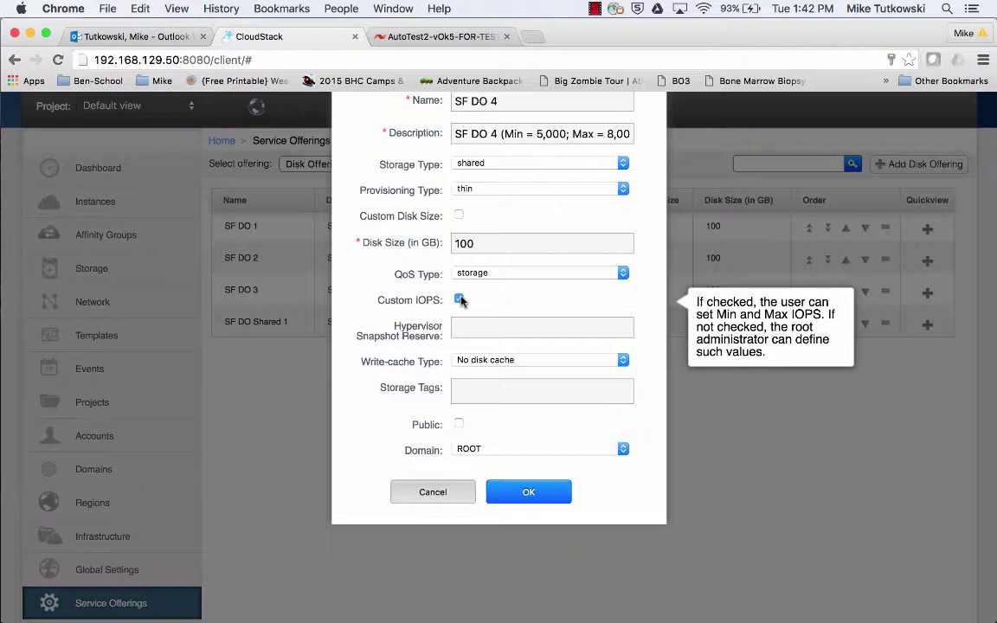
click(459, 299)
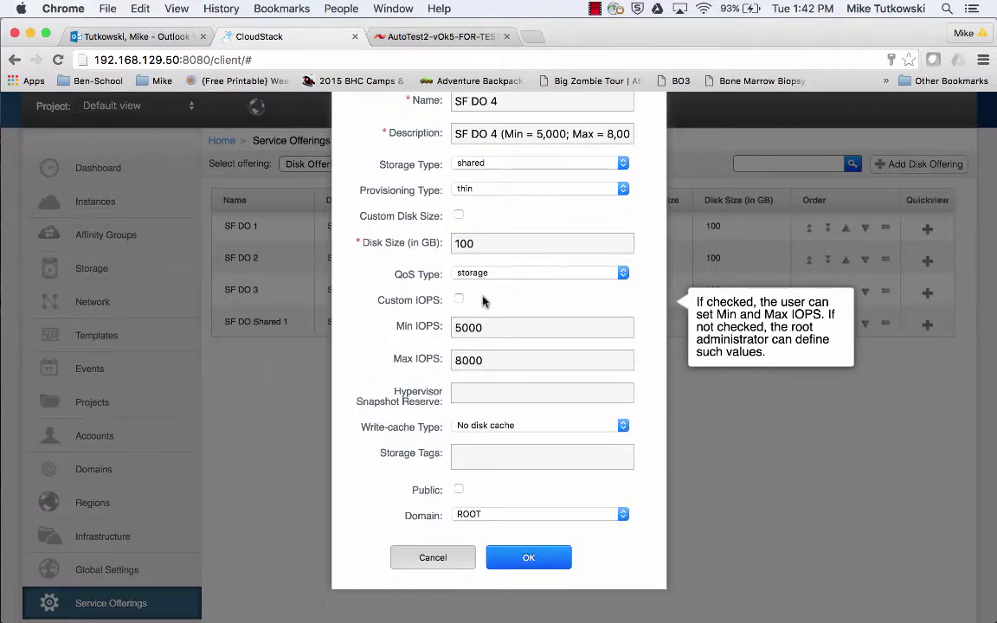
click(498, 329)
click(500, 362)
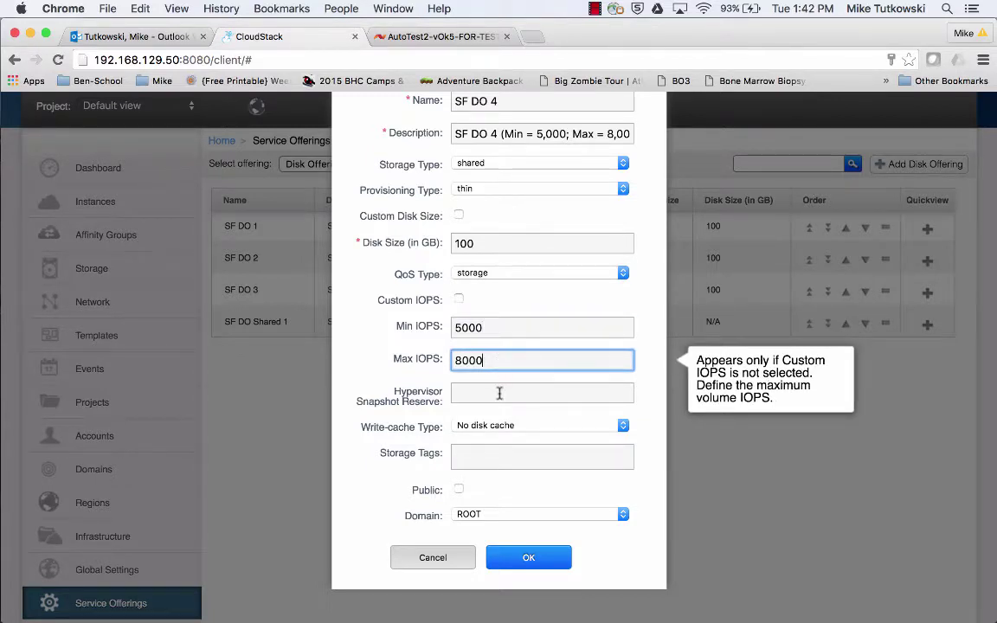
click(507, 460)
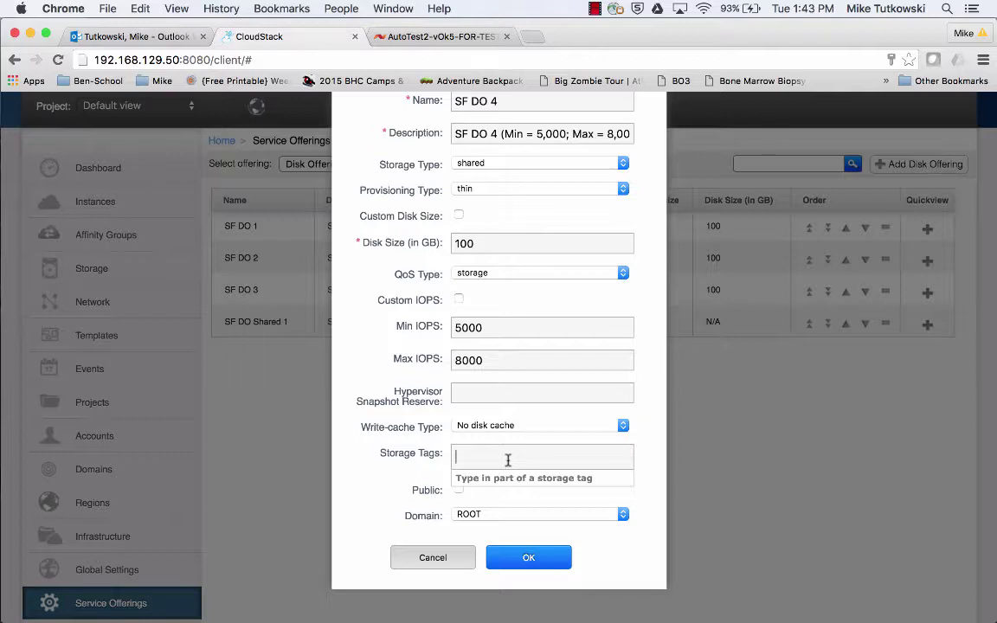
Add the SolidFire_SAN_1 storage tag to SF DO 4 from the 's' suggestion.
text(s)
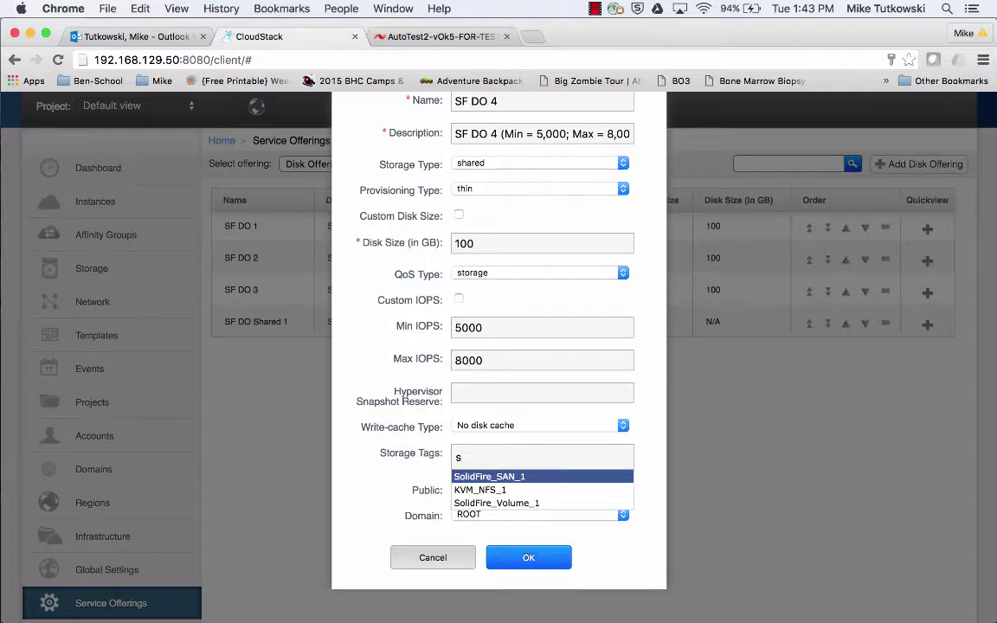
key(Return)
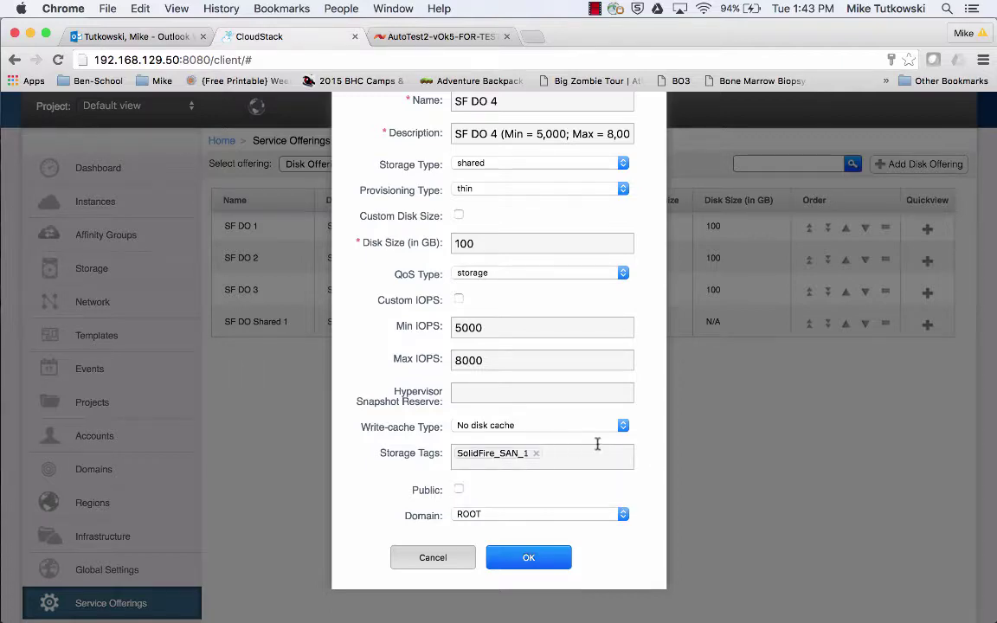
scroll(646, 444, up, 3)
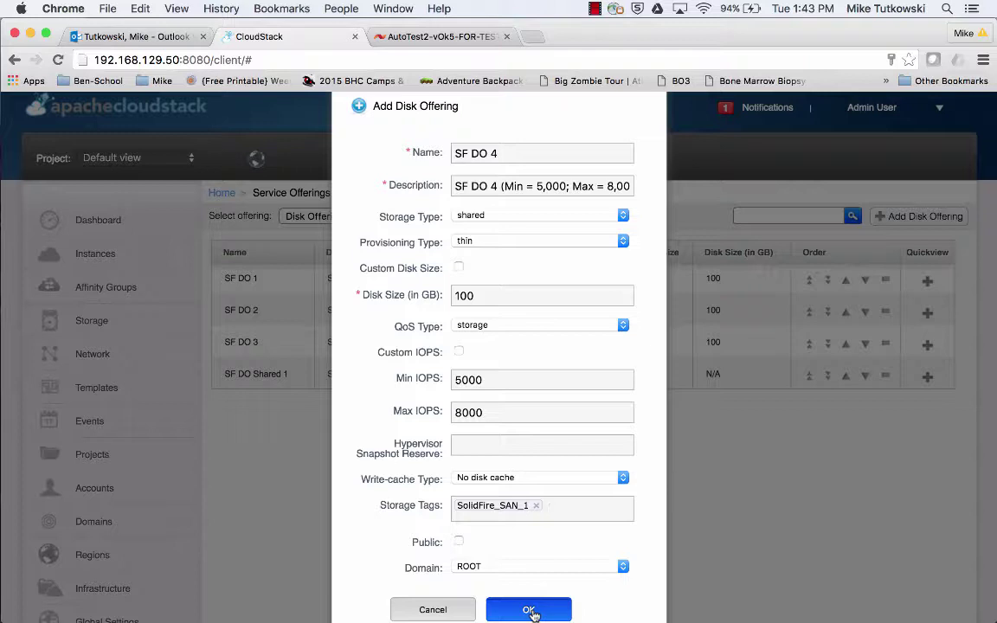
Create the SF DO 4 disk offering and go to the storage volumes list.
click(528, 610)
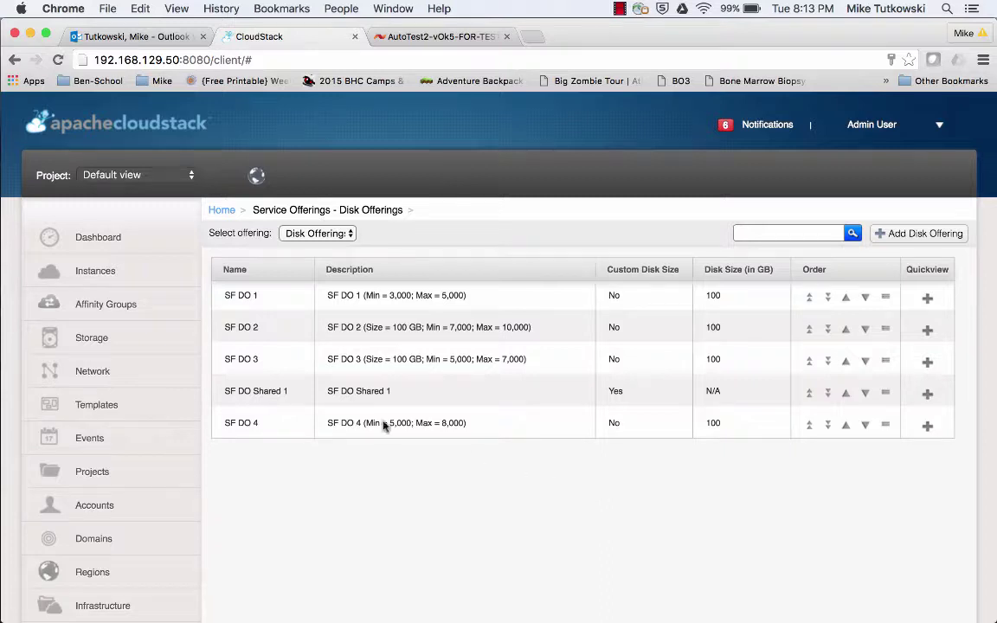
click(180, 350)
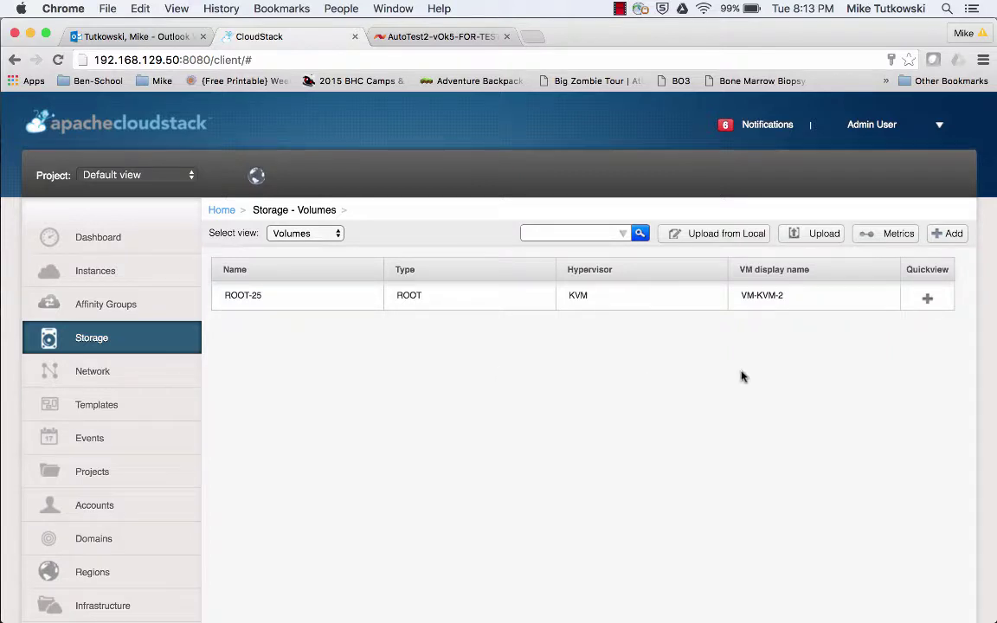
Add volume Vol-A in Zone_1 using the SF DO 4 disk offering.
click(946, 235)
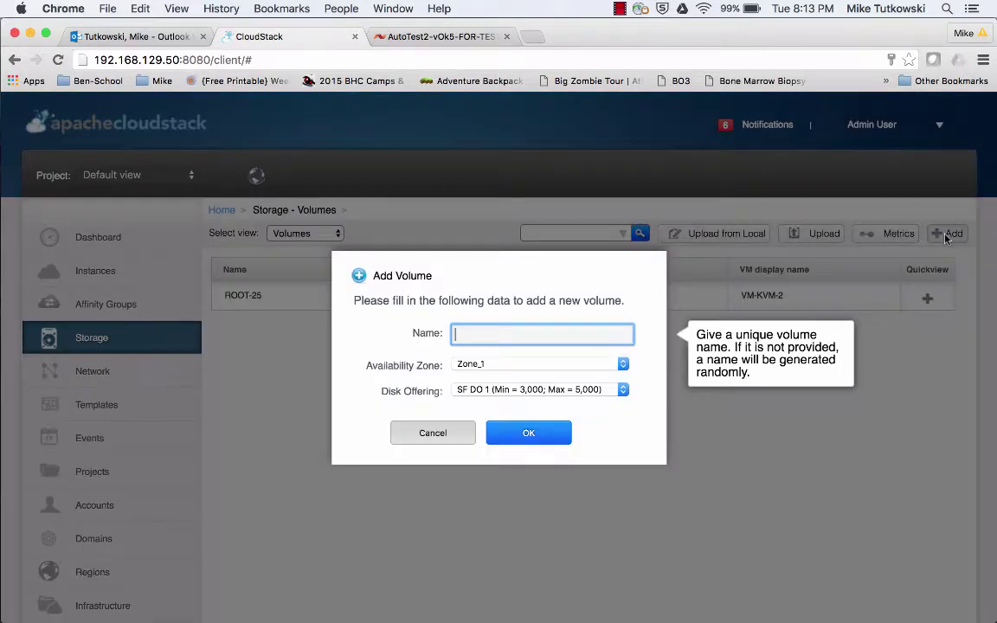
text(Vo)
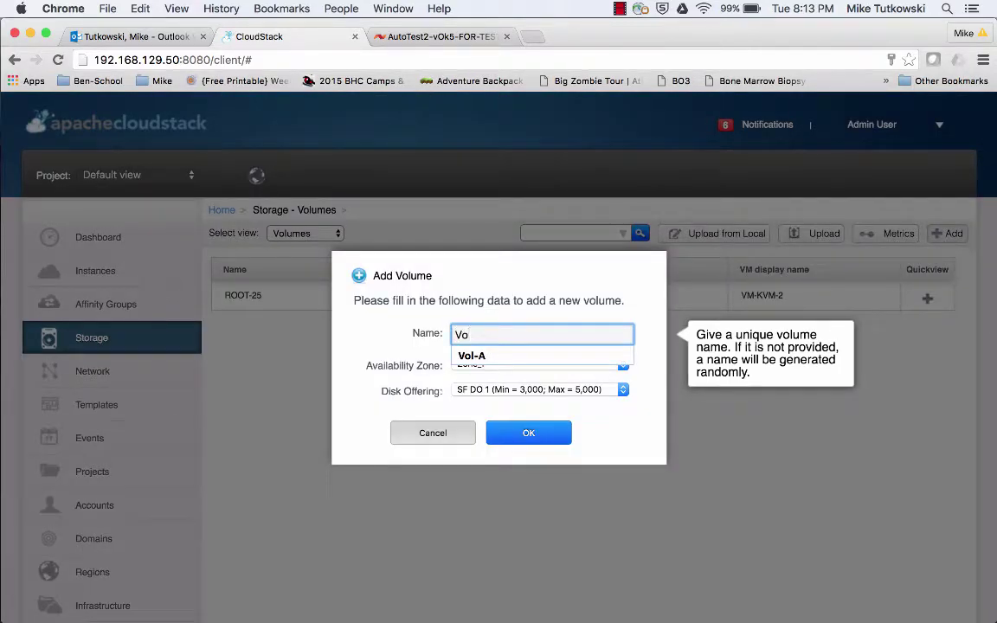
key(Down)
key(Tab)
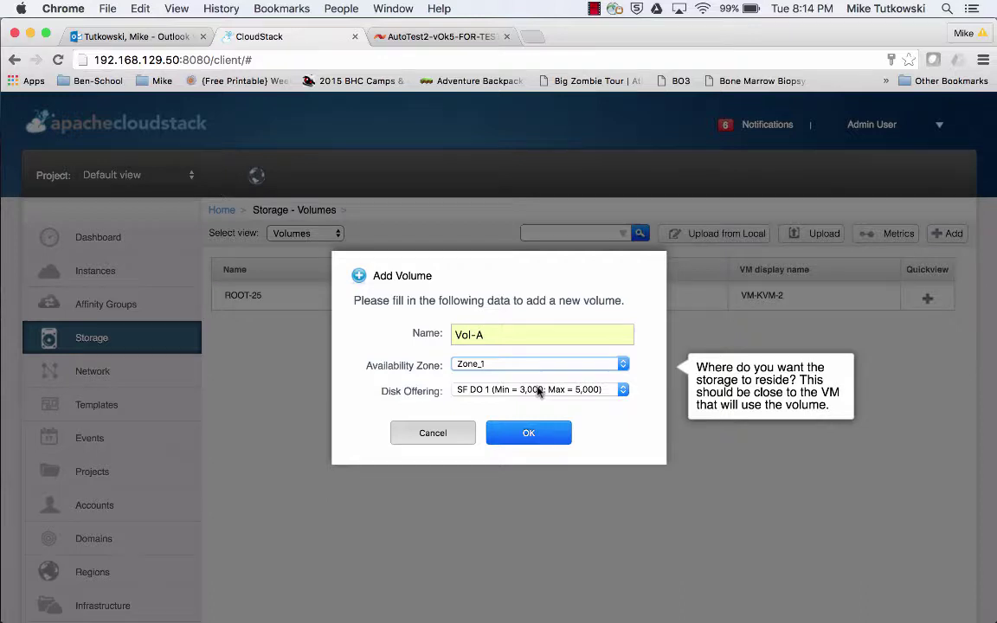
click(538, 391)
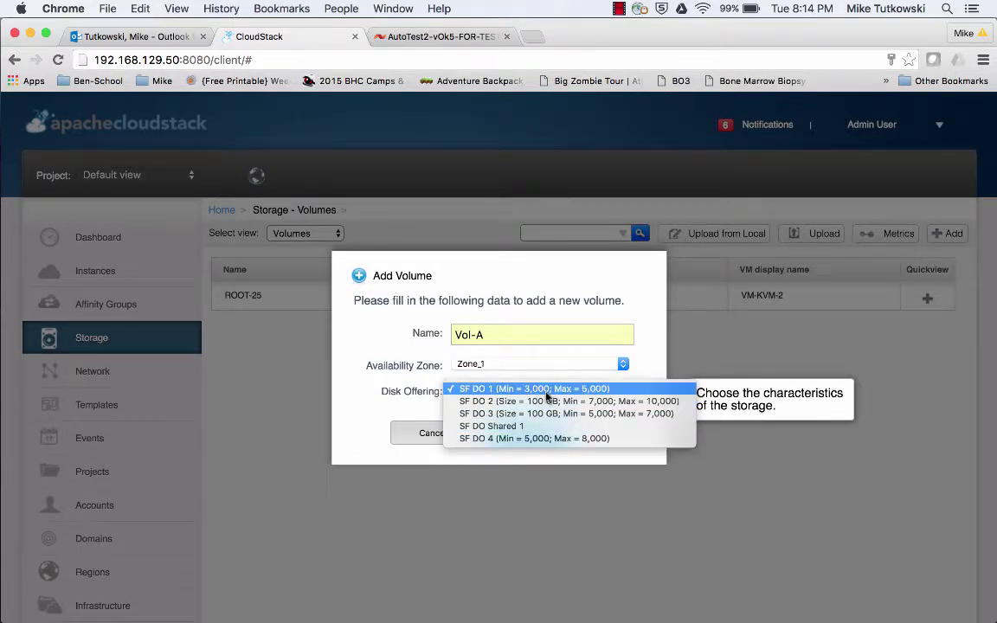
click(550, 439)
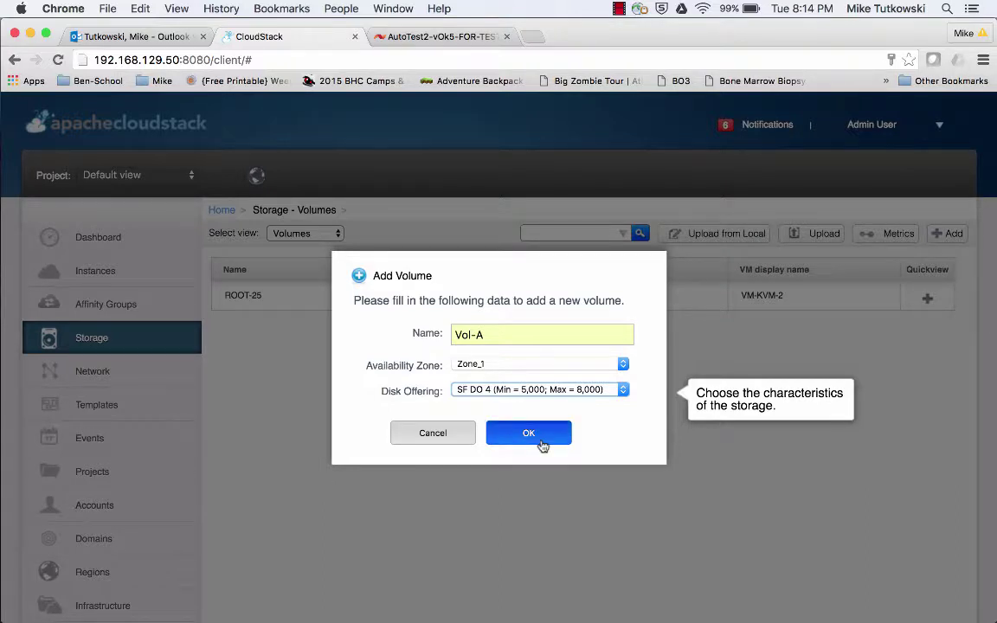
click(542, 444)
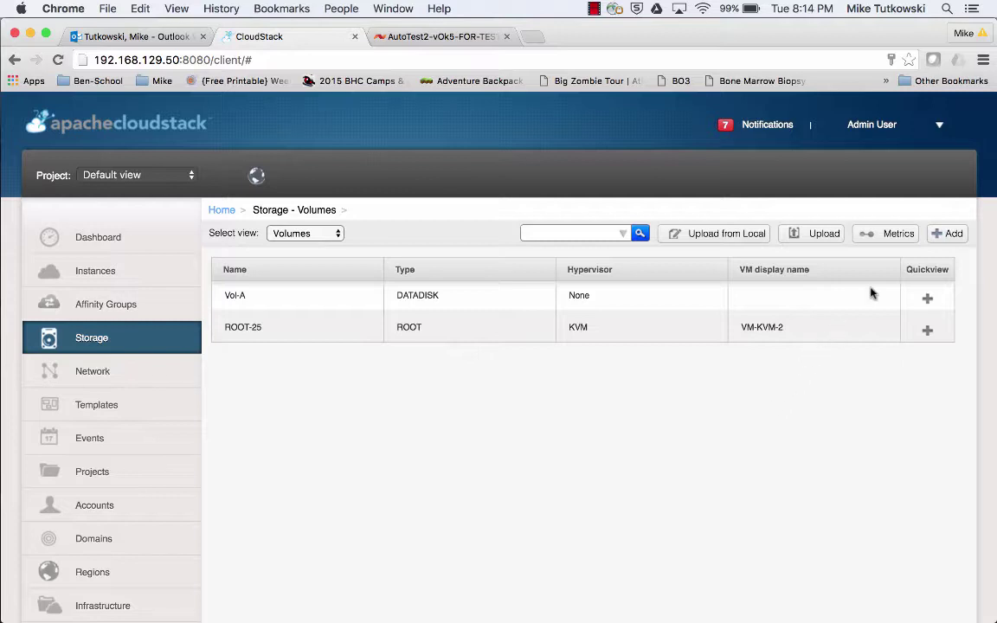
Attach Vol-A as a data disk to instance VM-KVM-2 from its Quickview.
mouse_move(908, 294)
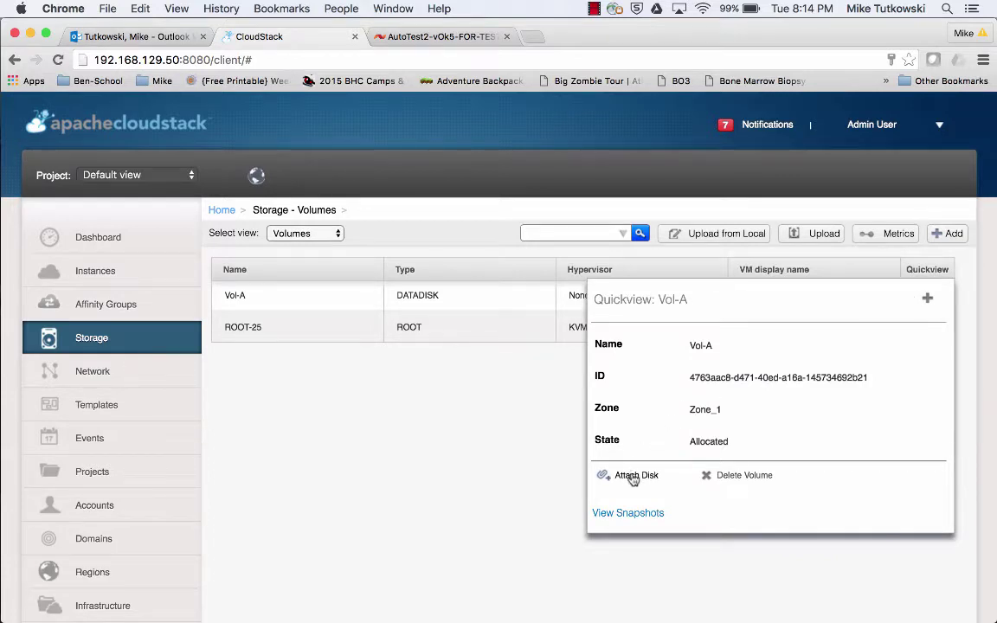
click(632, 478)
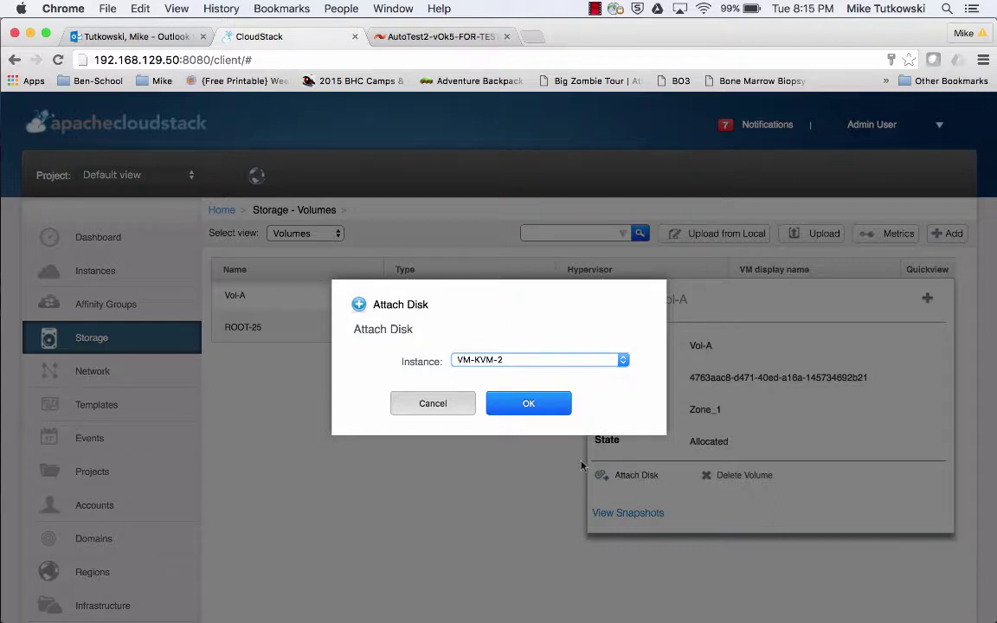
click(529, 405)
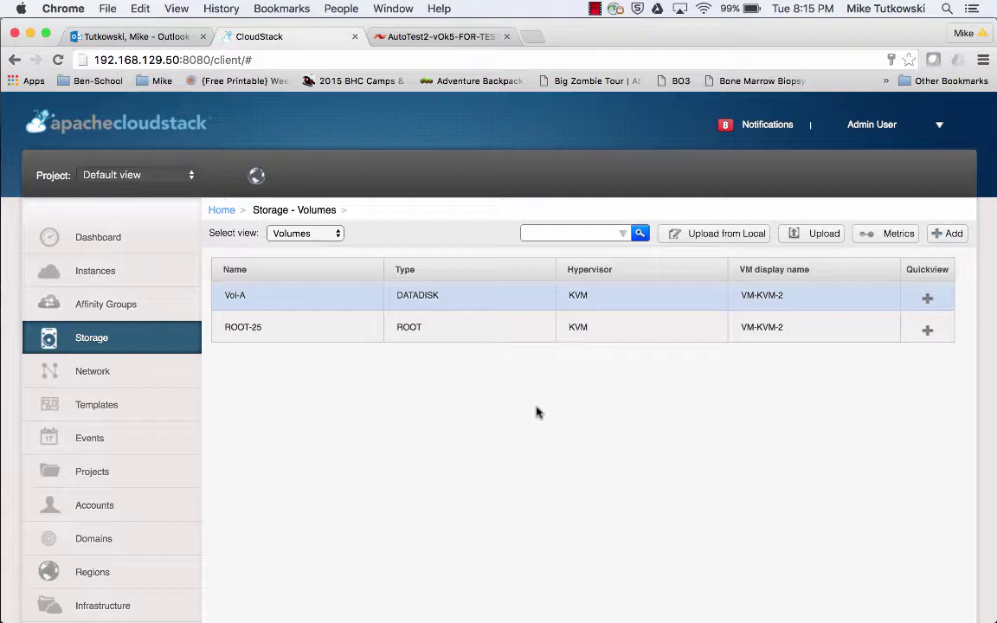
In SolidFire, check the CloudStack account's username and active volume count, then refresh the account list.
click(423, 45)
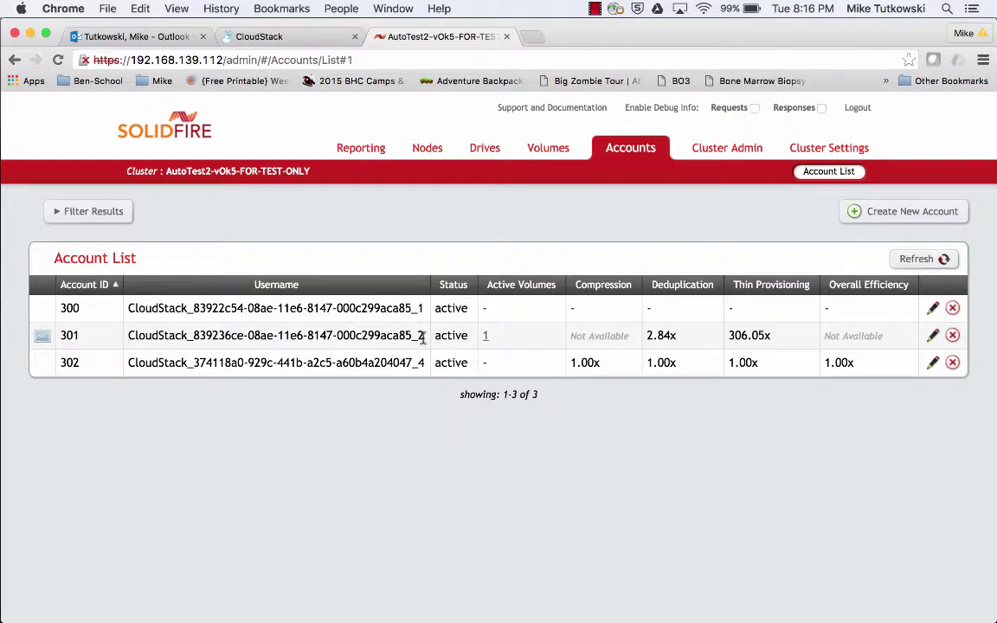
drag(423, 337, 130, 336)
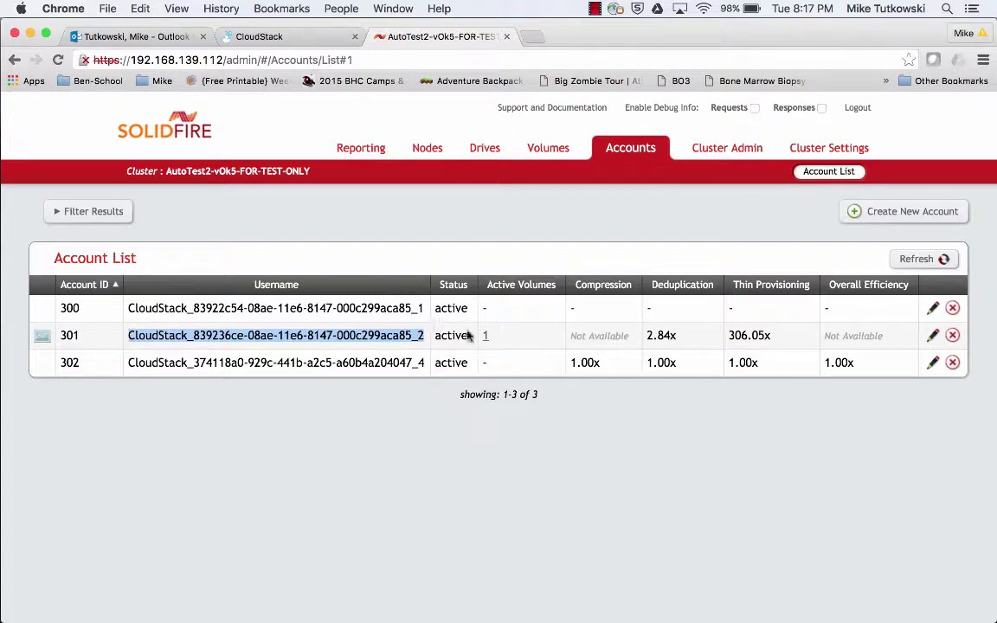
click(493, 338)
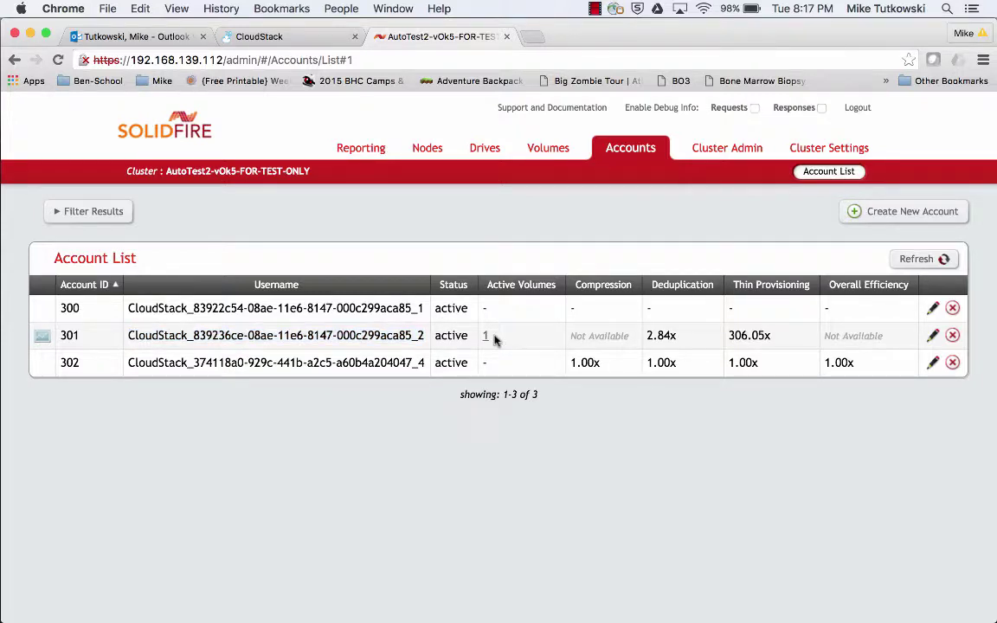
double_click(485, 336)
click(910, 266)
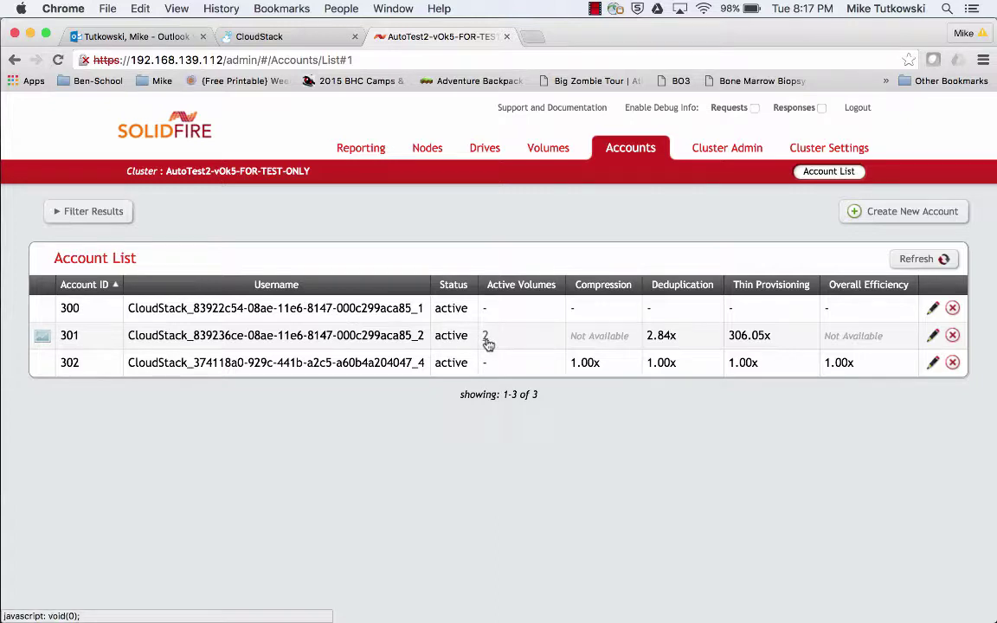
List the account's active volumes and pick out SolidFire-Volume-A and Vol-A's 107.4 GB size.
click(485, 337)
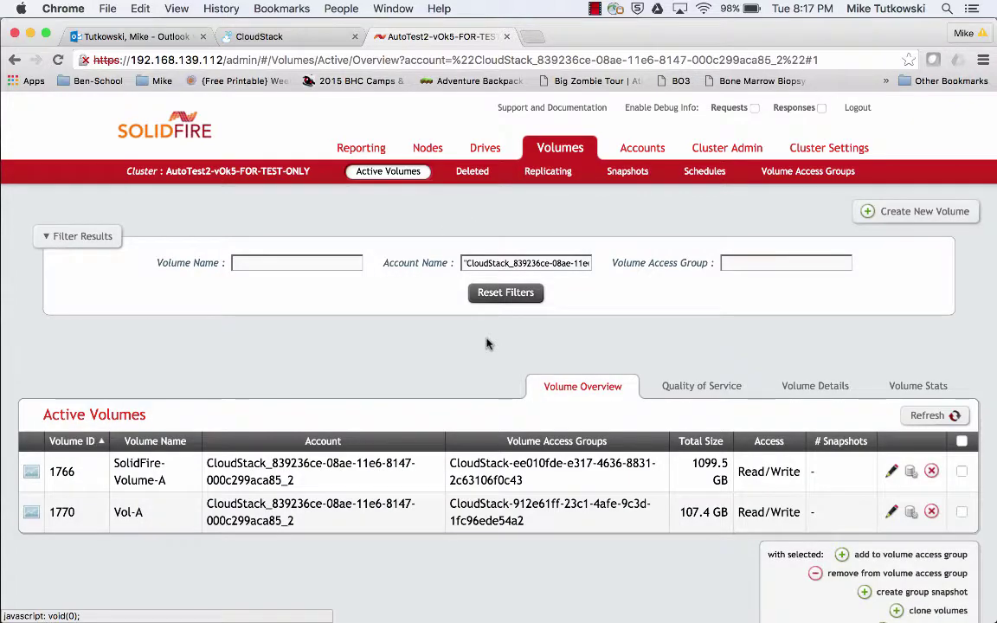
scroll(432, 360, down, 2)
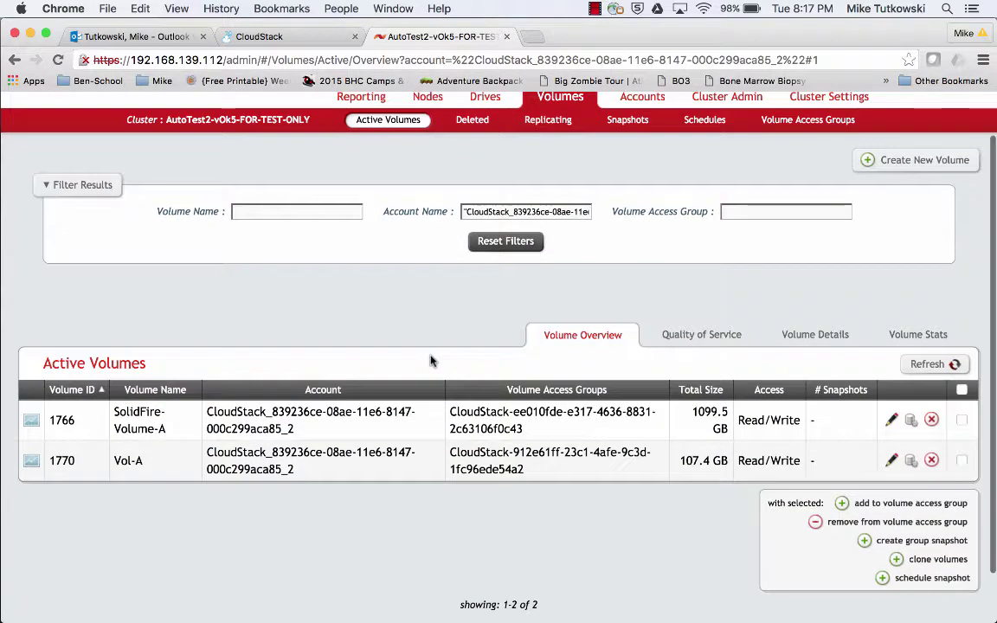
drag(166, 428, 105, 374)
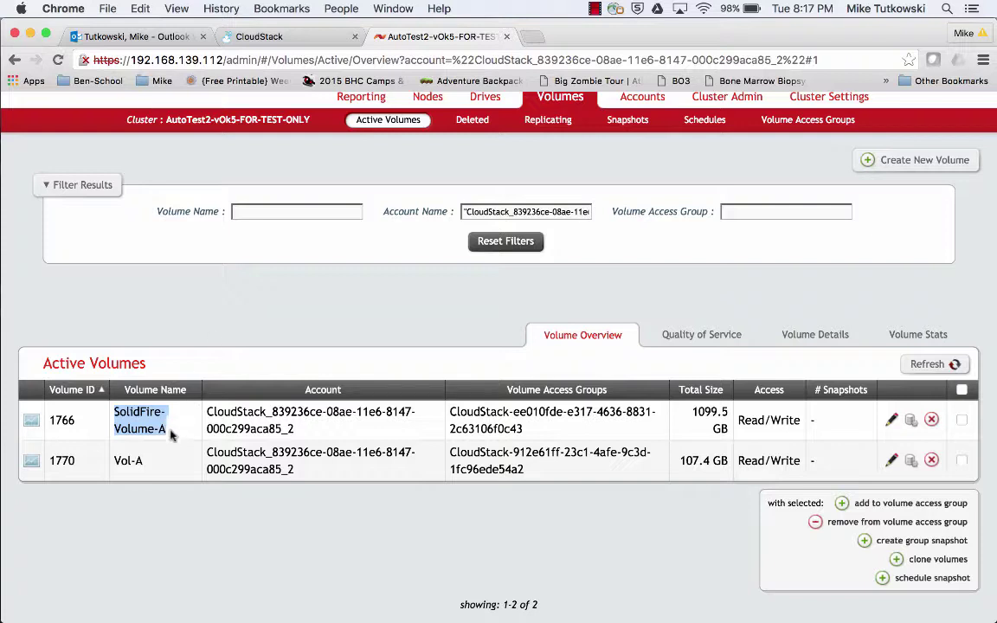
click(154, 463)
drag(154, 463, 116, 460)
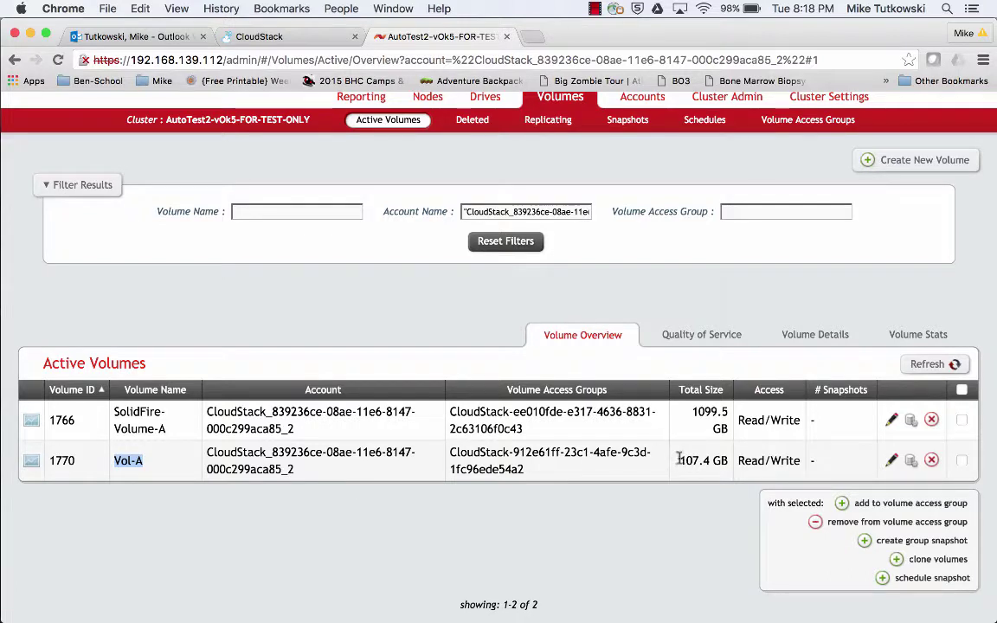
drag(679, 461, 726, 461)
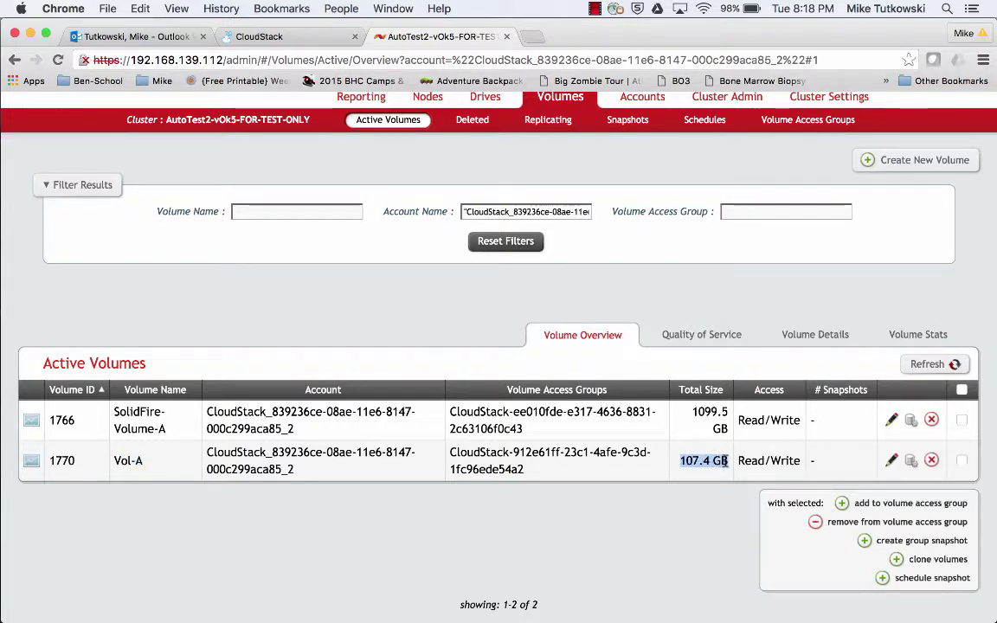
Show the Quality of Service view and check Vol-A's IOPS: 5000 min, 8000 max, 12000 burst.
click(725, 343)
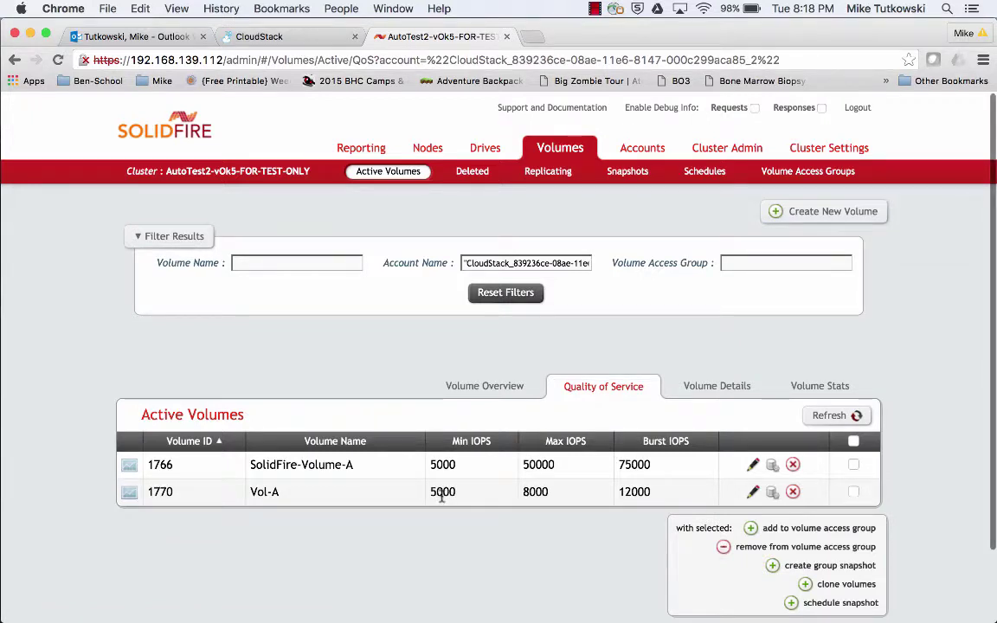
double_click(441, 493)
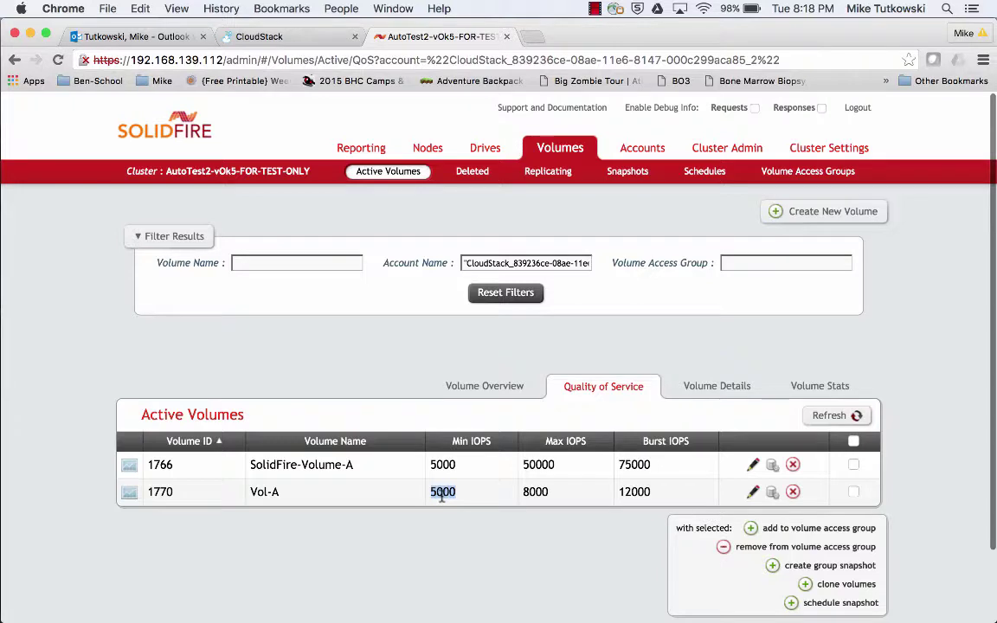
double_click(536, 493)
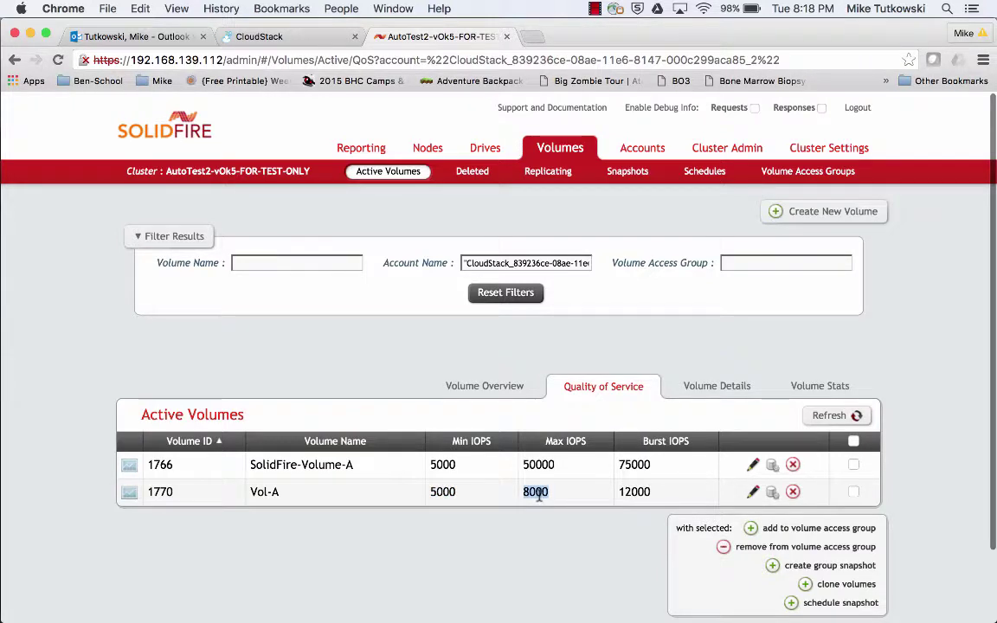
double_click(638, 491)
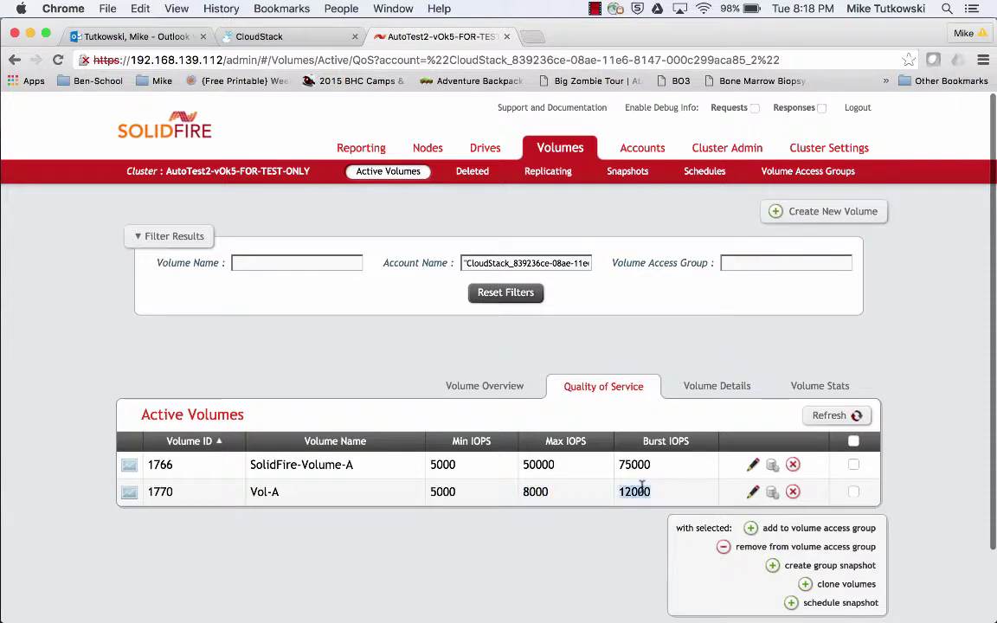
double_click(536, 492)
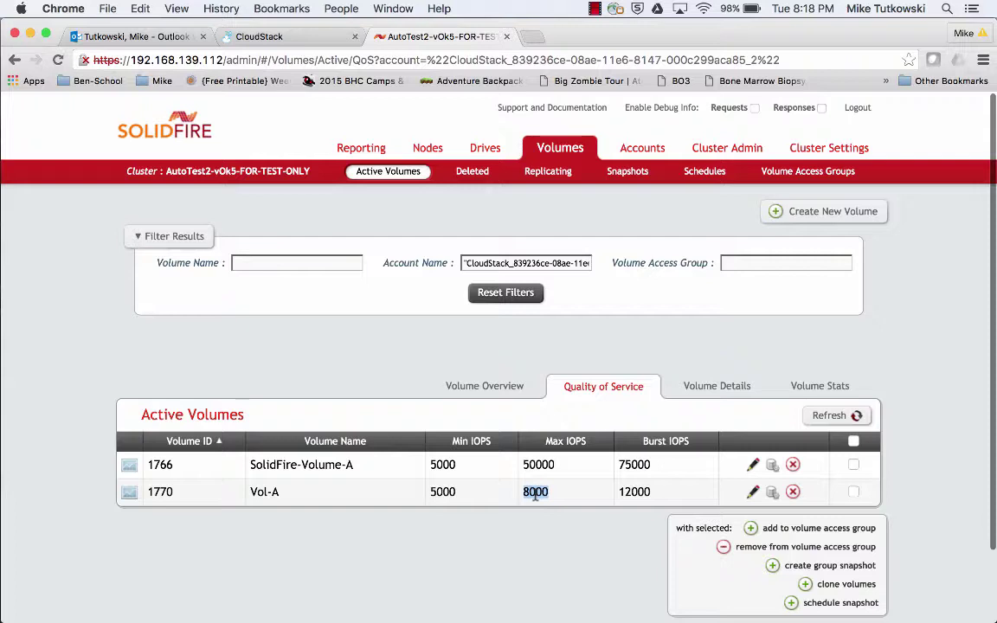
double_click(634, 490)
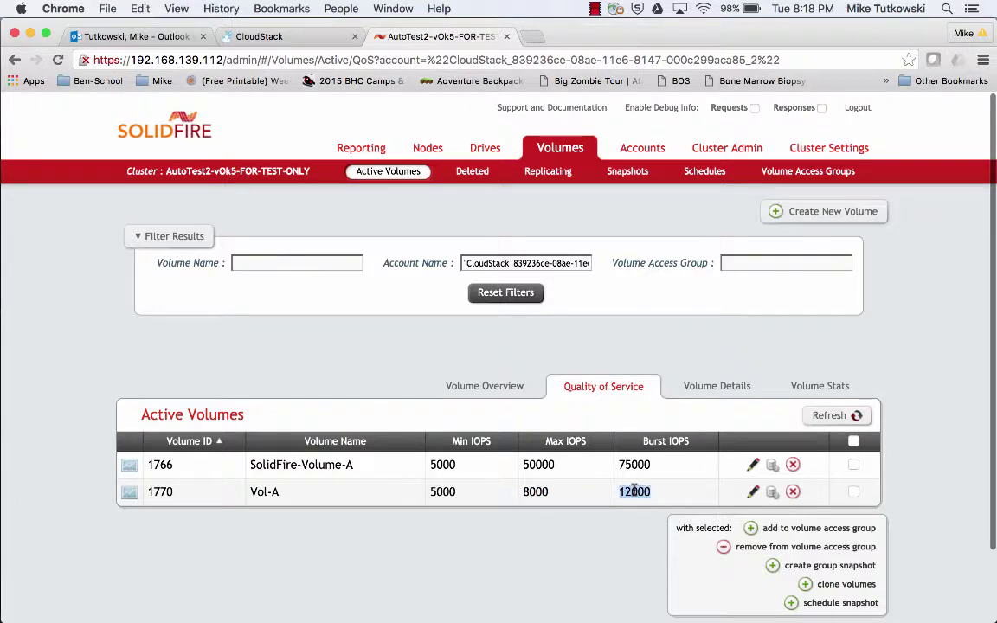
Switch to the Volume Overview and pick out Vol-A's volume access group ID.
click(485, 386)
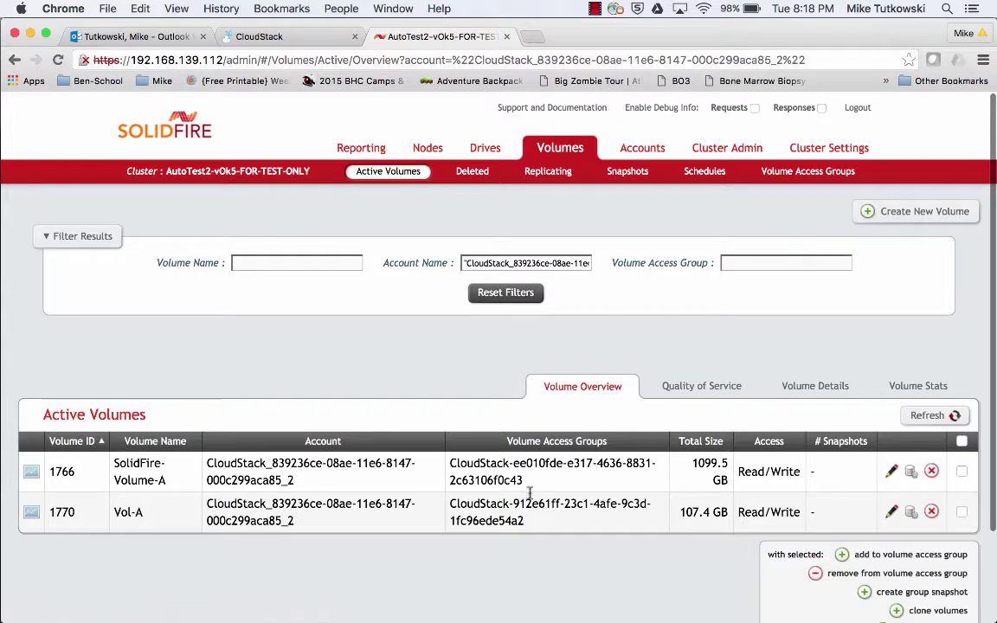
drag(527, 522, 451, 510)
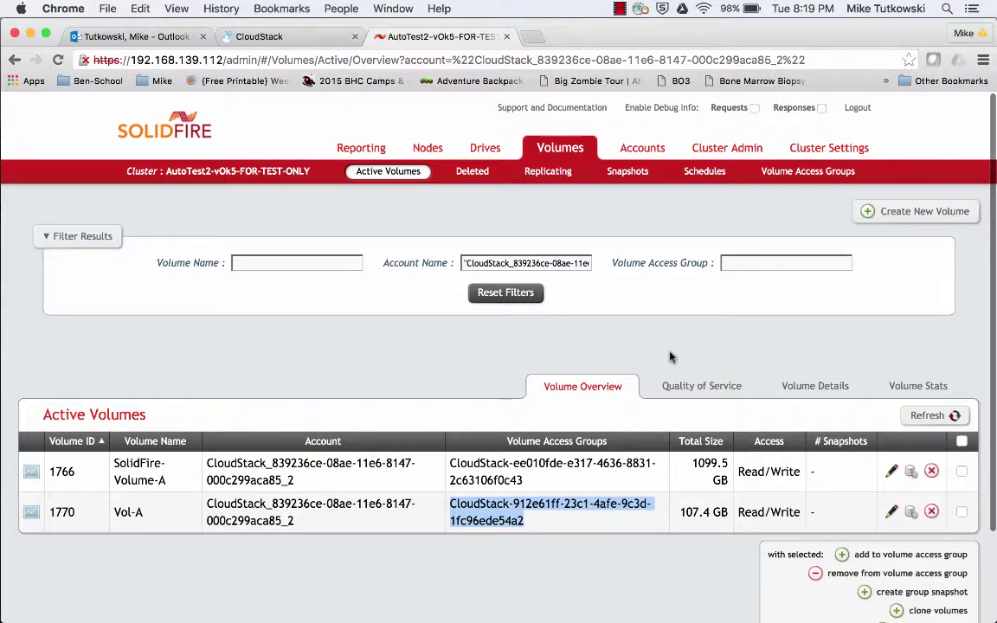
Check access group 297's name and its 2 initiators, then return to CloudStack's volume list.
click(799, 174)
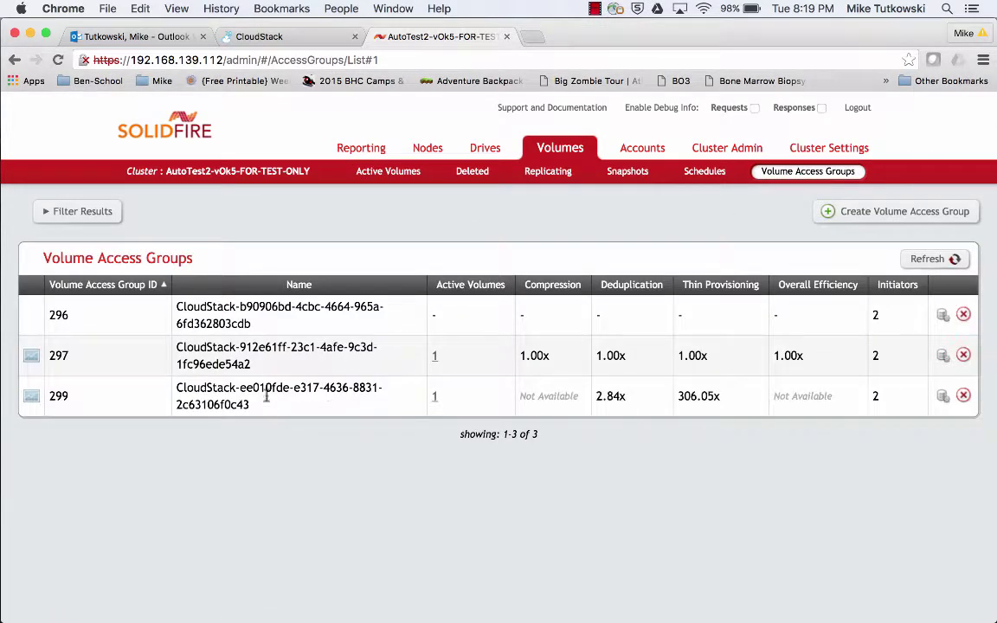
drag(253, 364, 177, 348)
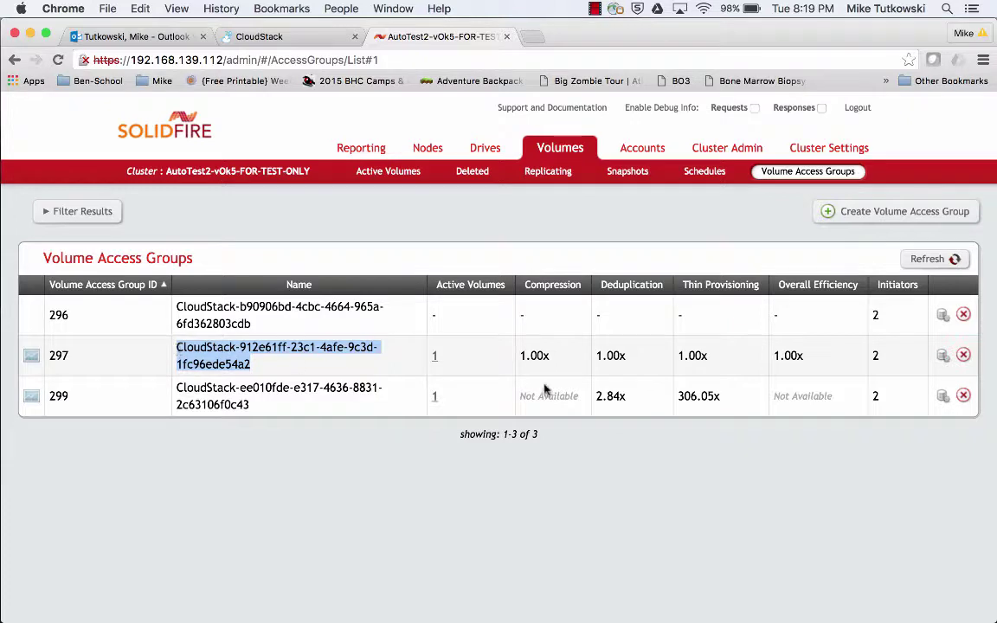
double_click(874, 355)
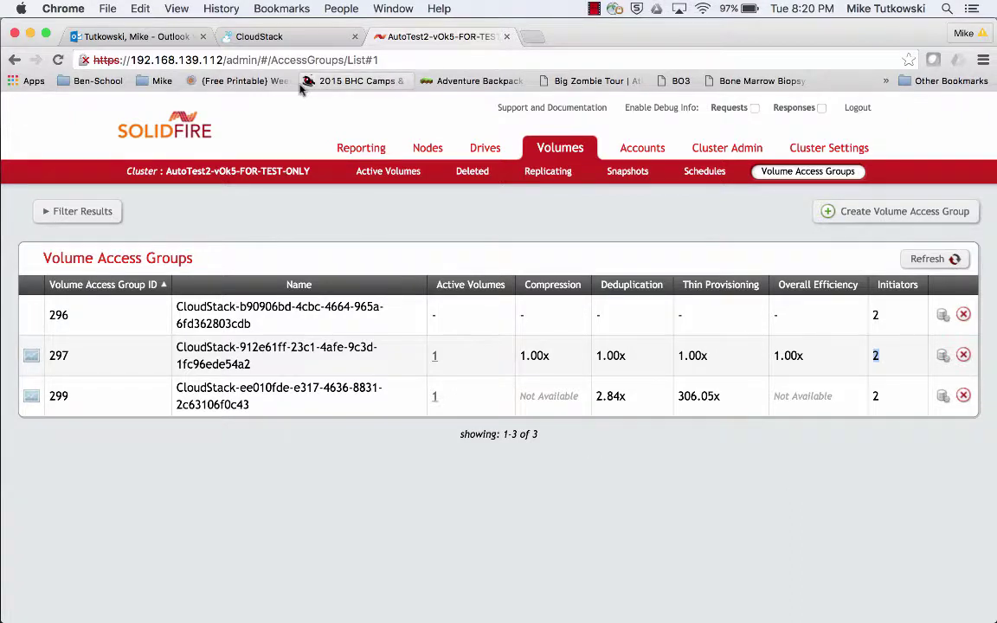
click(294, 49)
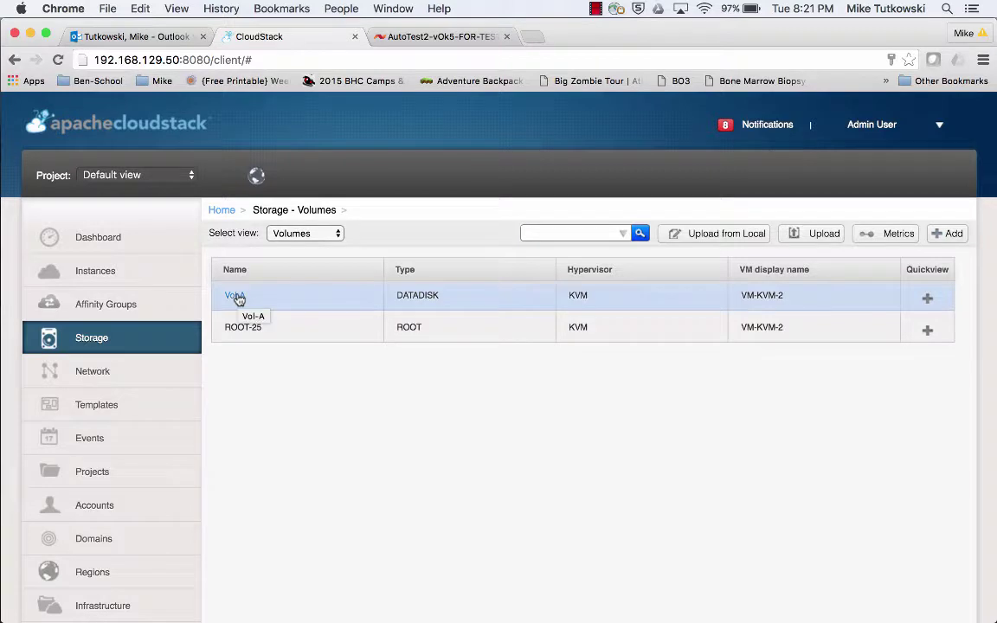
Review Vol-A's offering SF DO 4, 100 GB size and 5000–8000 IOPS, then list the instances.
click(236, 296)
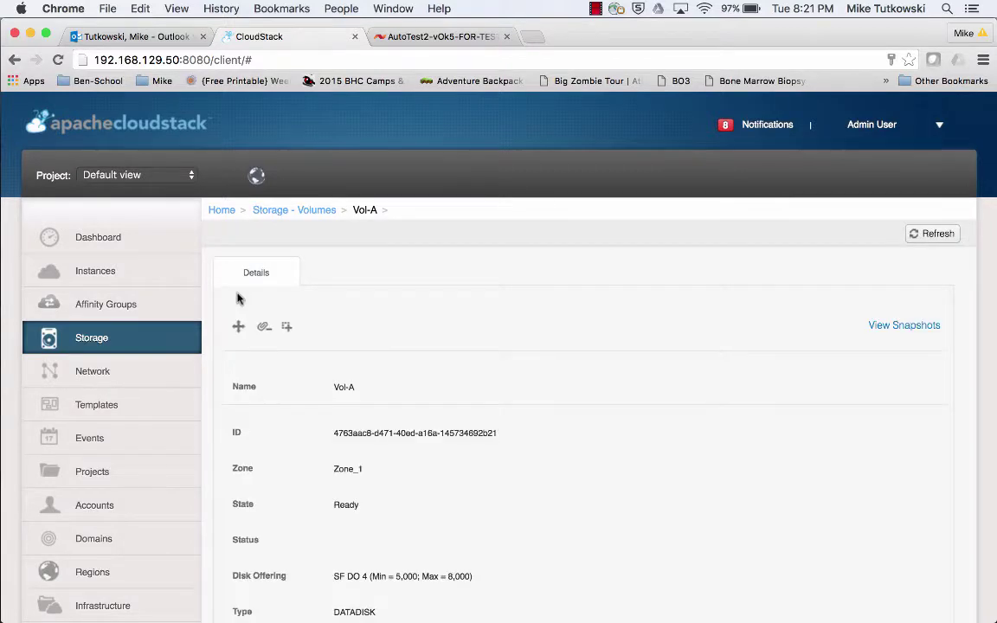
scroll(445, 469, down, 3)
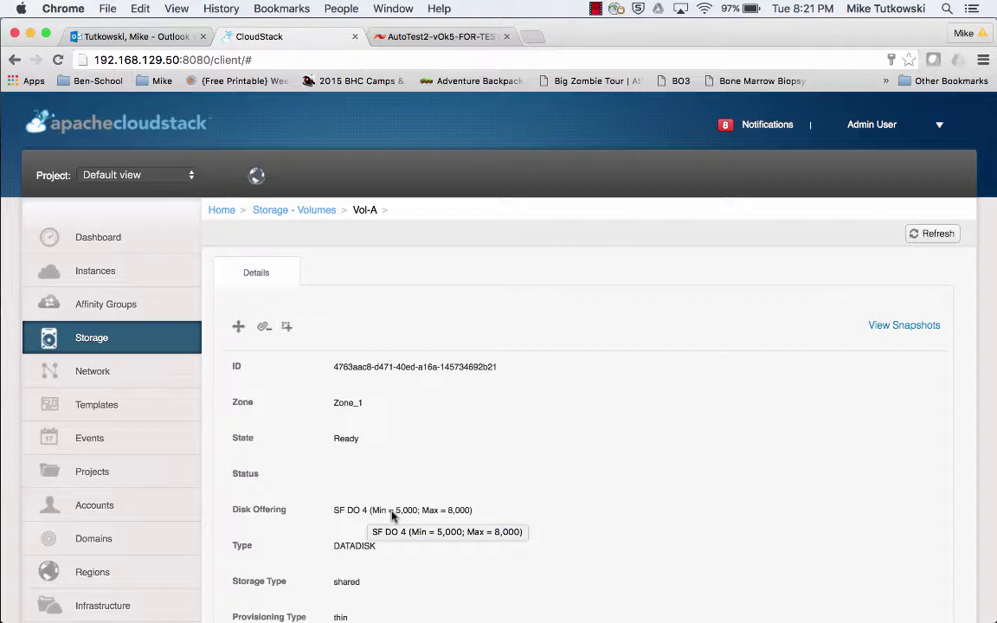
scroll(391, 516, down, 6)
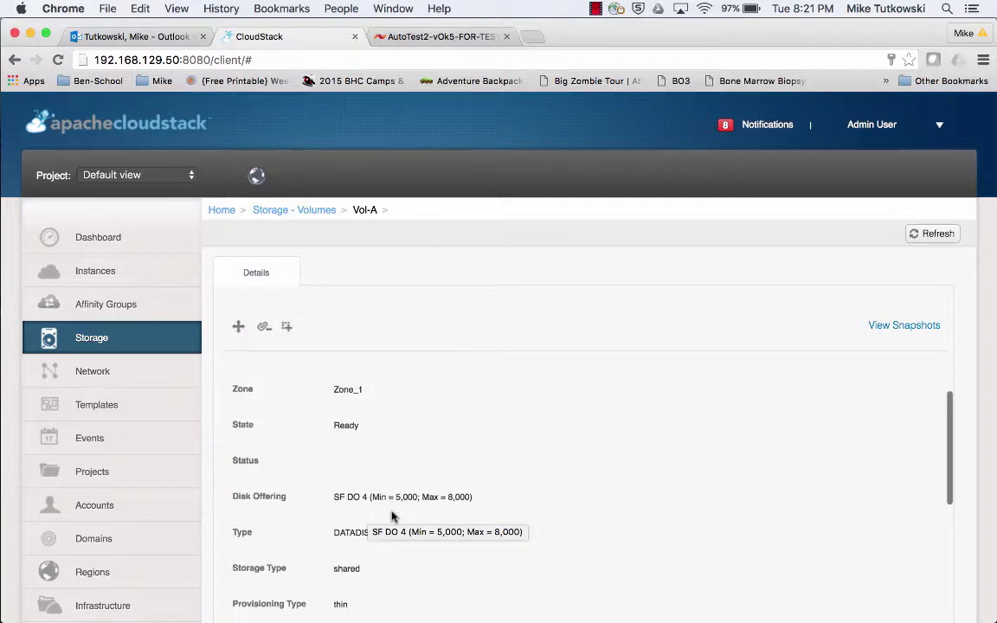
scroll(391, 515, down, 2)
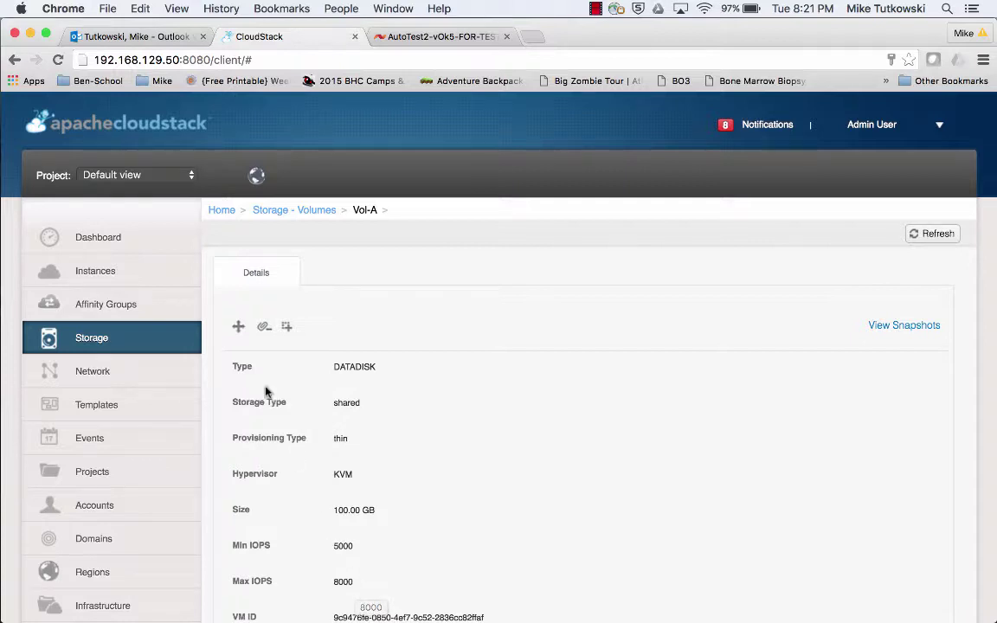
click(174, 277)
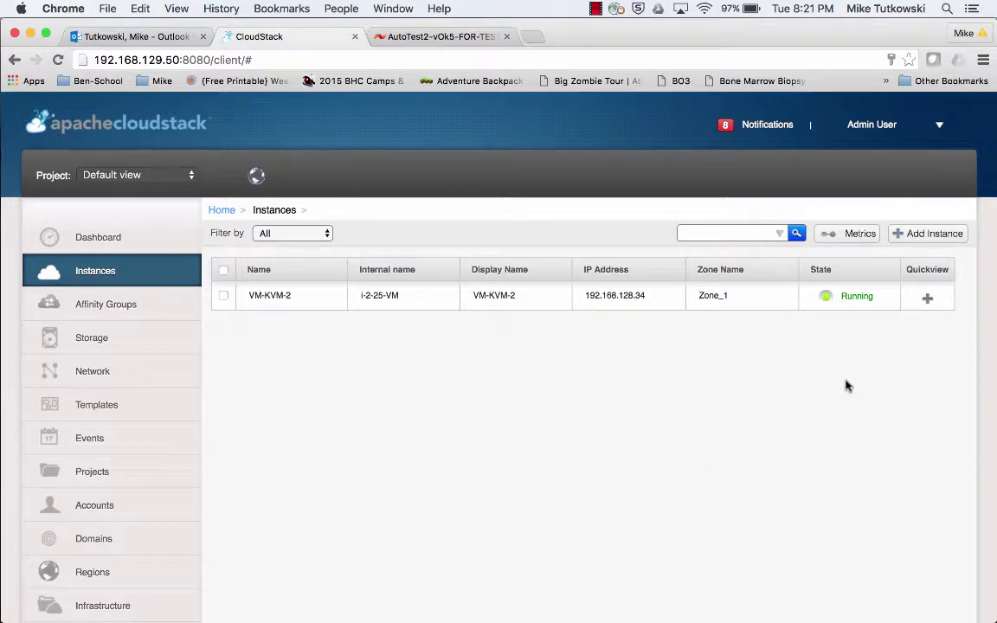
Open VM-KVM-2's console from its Quickview menu.
mouse_move(927, 301)
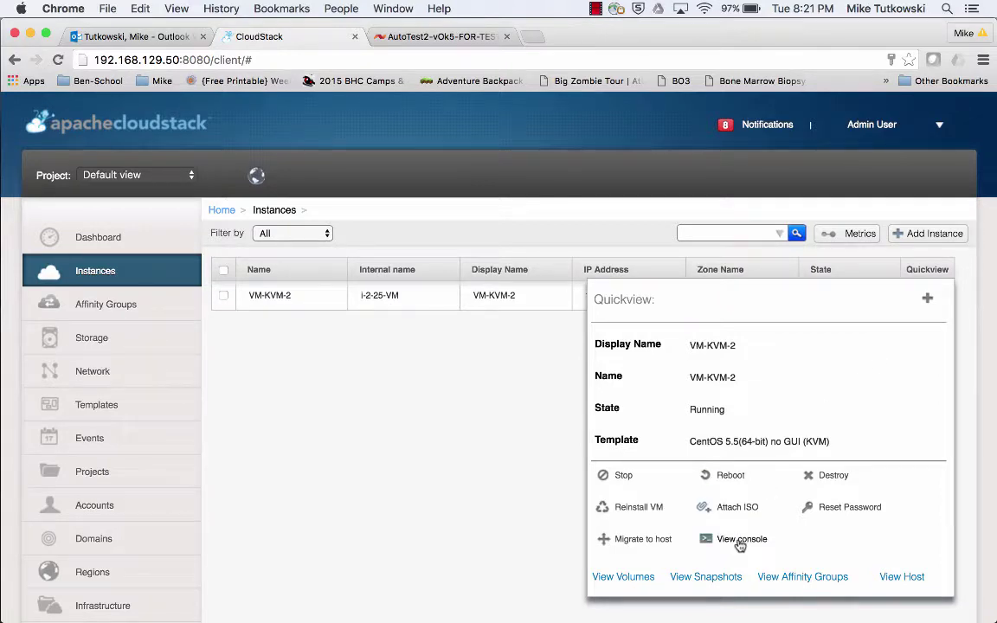
click(740, 539)
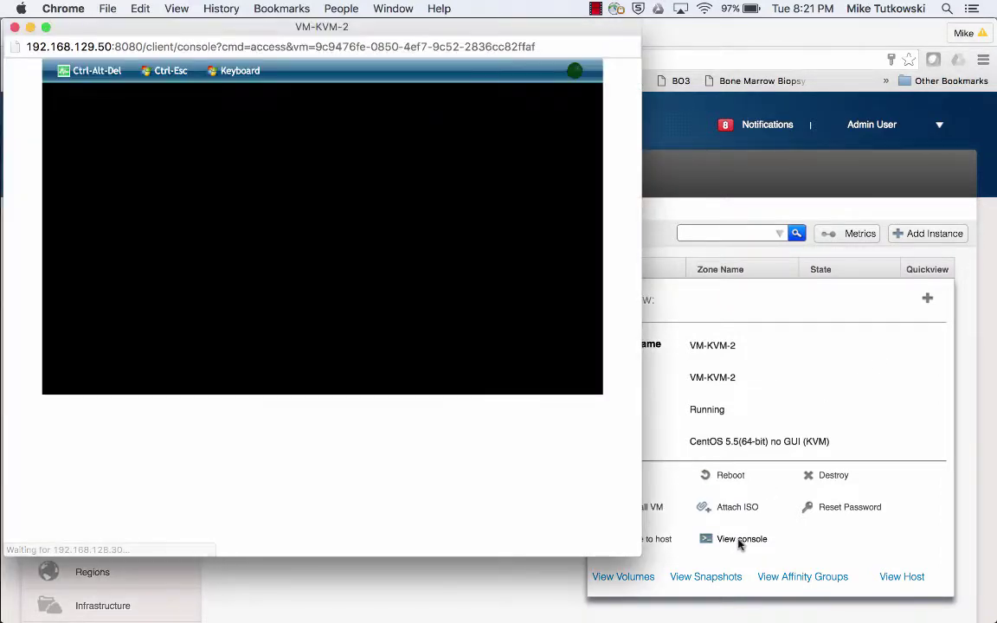
Log into the VM-KVM-2 console as root.
click(404, 324)
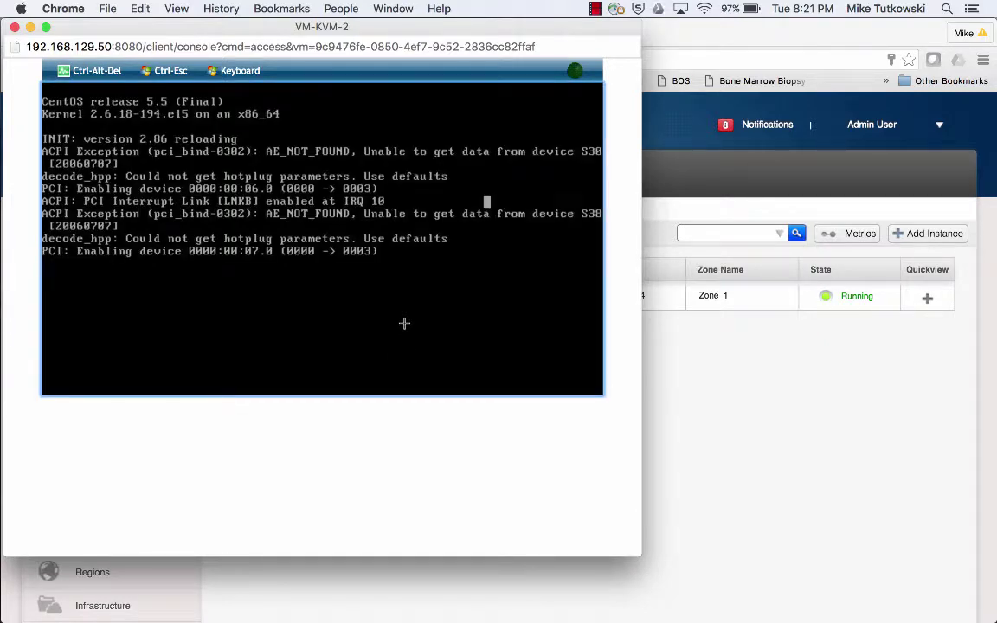
key(Return)
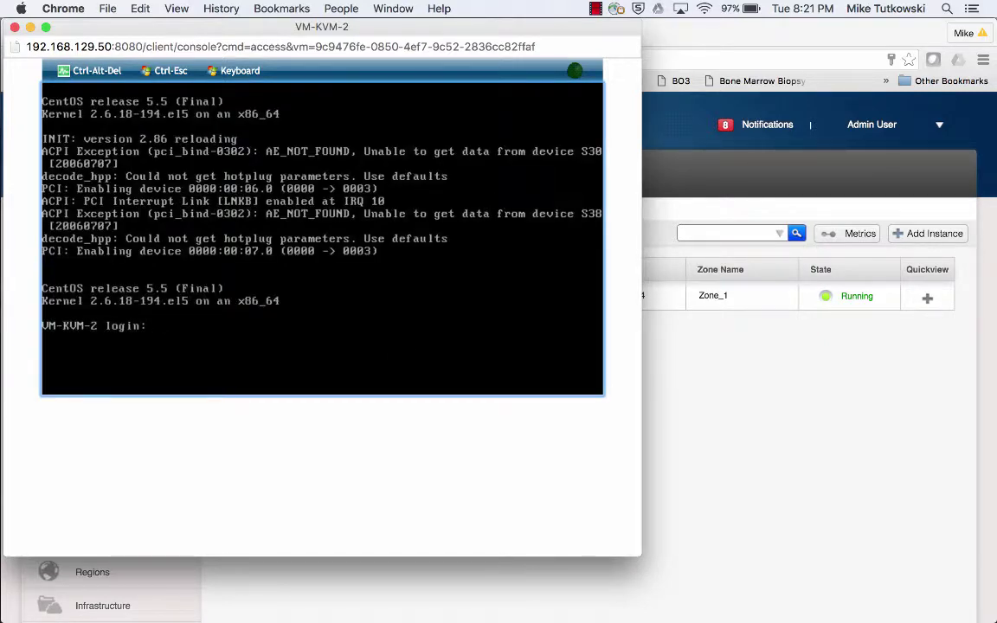
text(root)
key(Return)
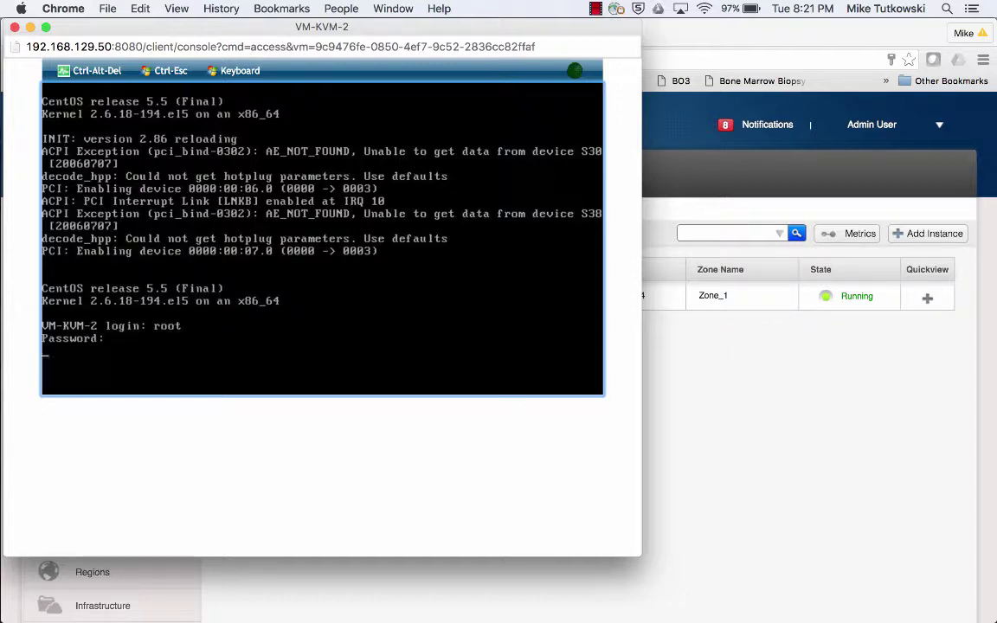
key(Return)
Clear the screen, run fdisk -l to confirm the 107.3 GB /dev/vdc, and close the console.
text(clear)
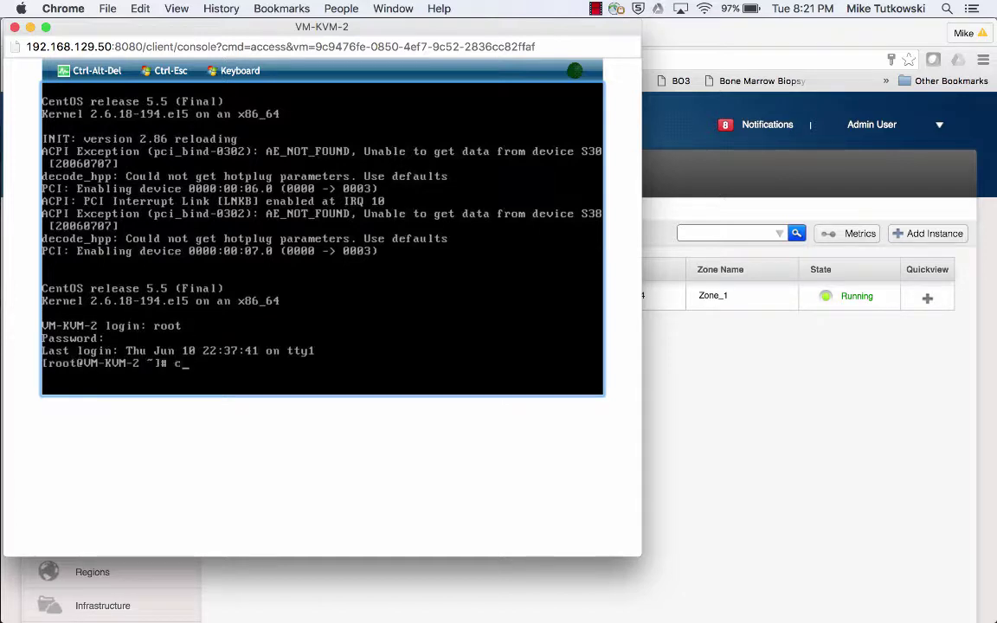
key(Return)
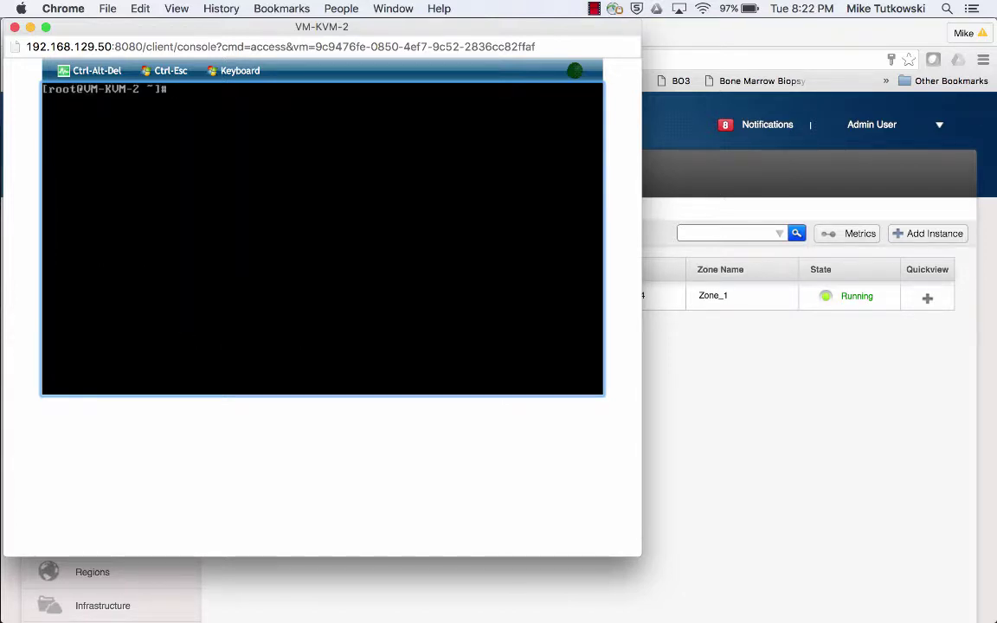
text(fdisk -l)
key(Return)
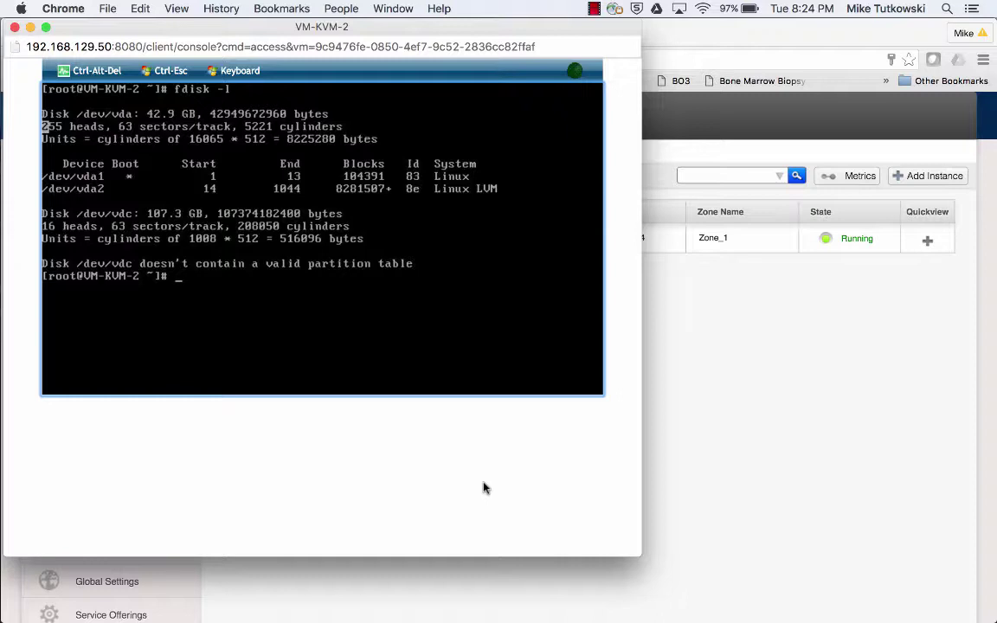
click(676, 400)
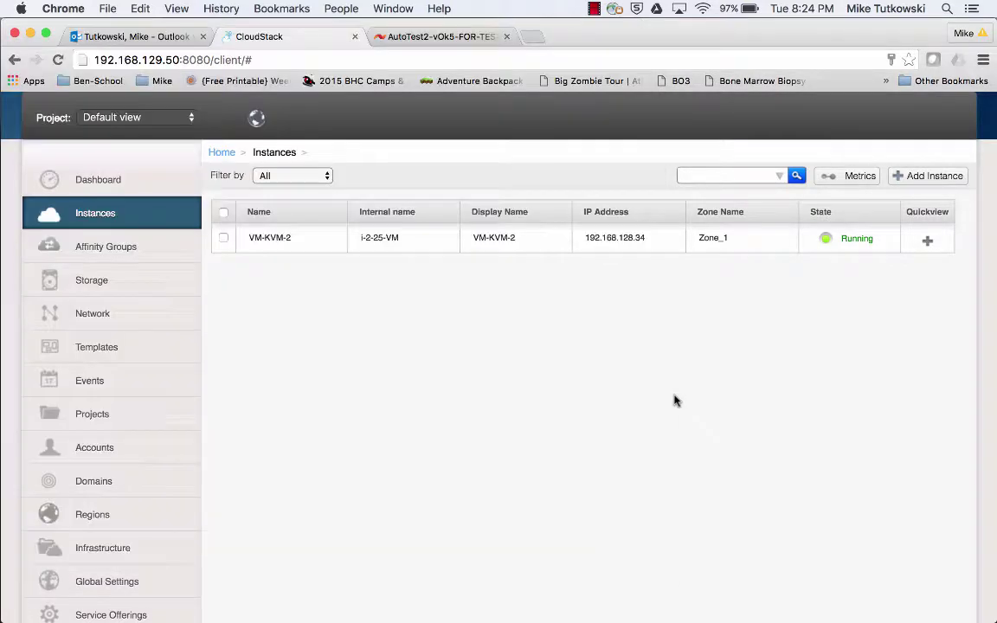
Resize Vol-A to the SF DO 2 offering (100 GB, 7,000–10,000 IOPS).
click(189, 285)
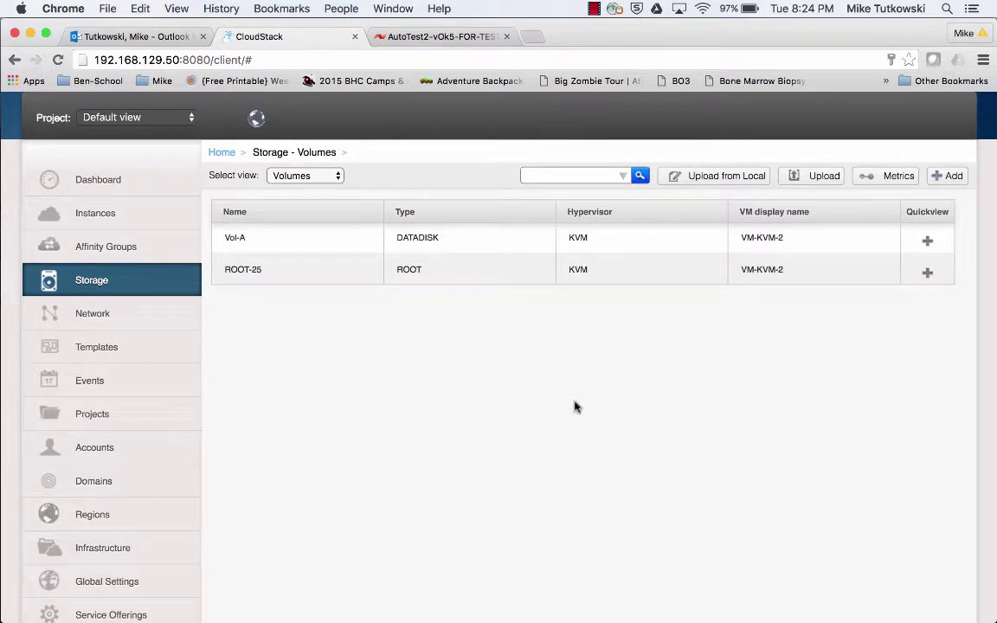
mouse_move(921, 240)
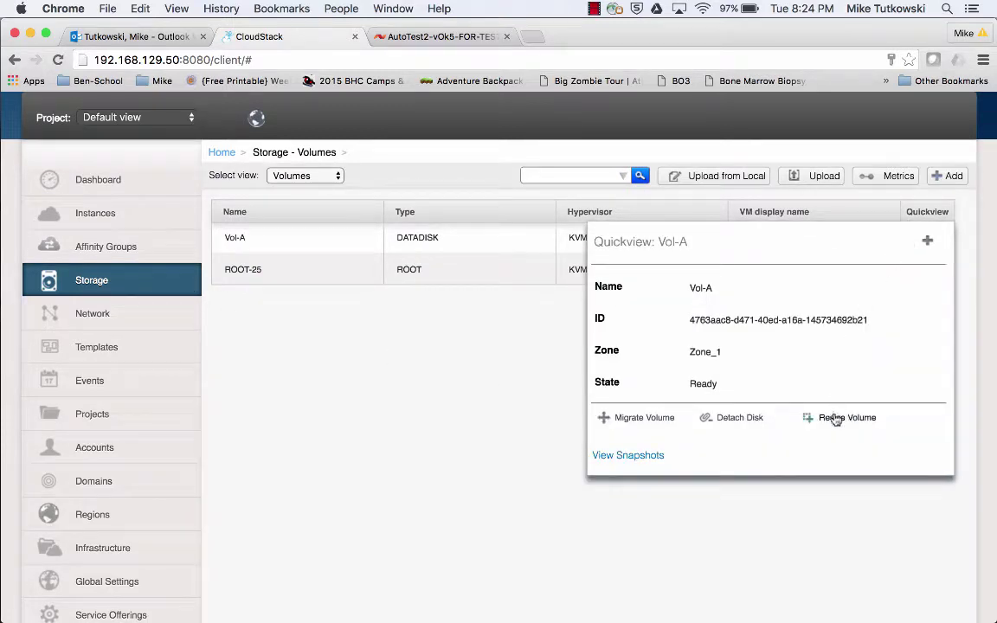
click(836, 419)
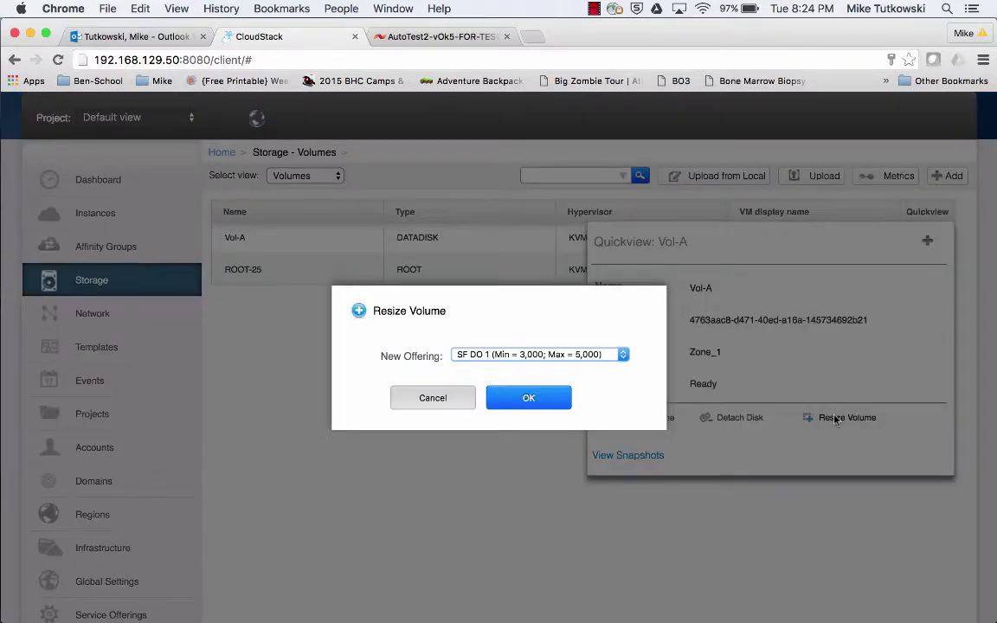
click(581, 354)
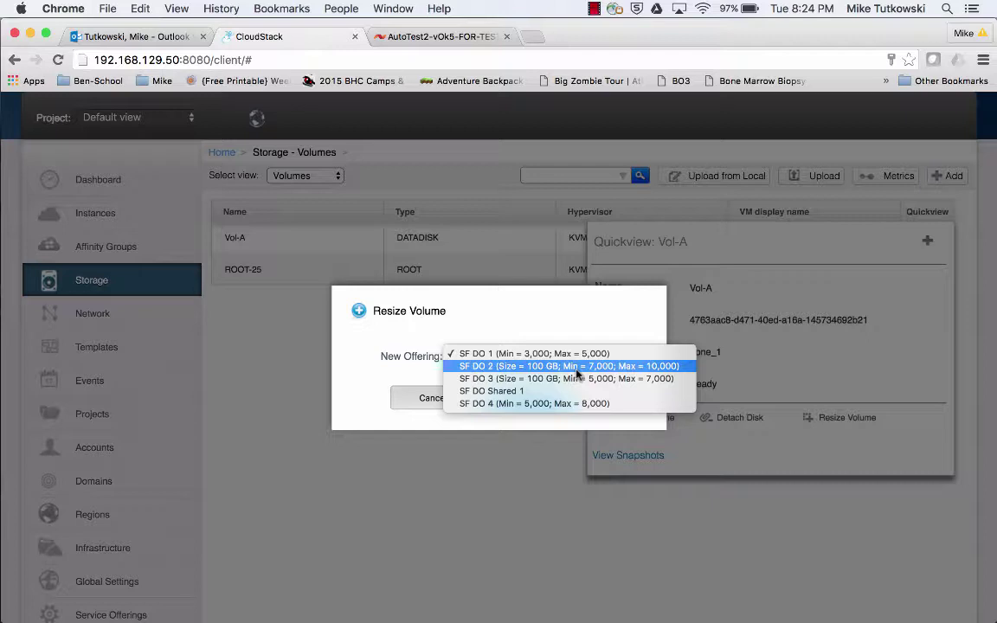
click(577, 367)
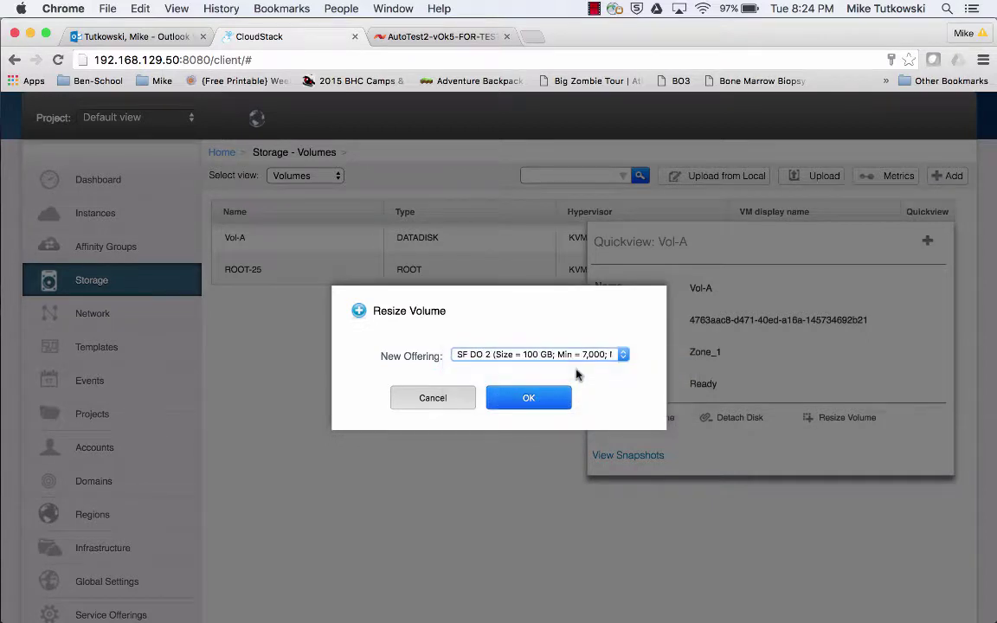
click(530, 397)
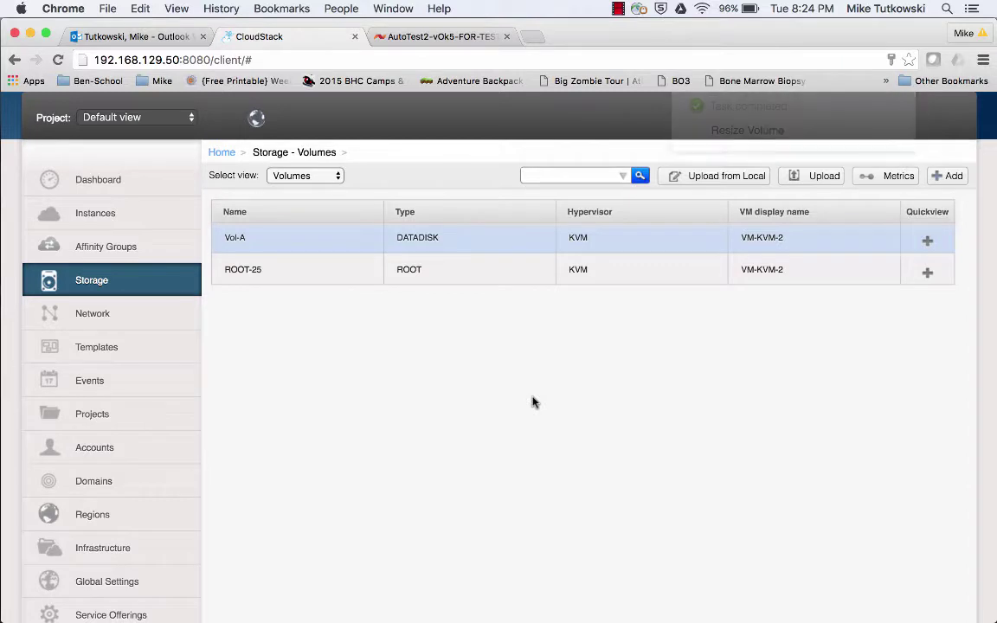
Verify Vol-A shows SF DO 2 with Min IOPS 7000 and Max IOPS 10000, then go to SolidFire.
click(237, 240)
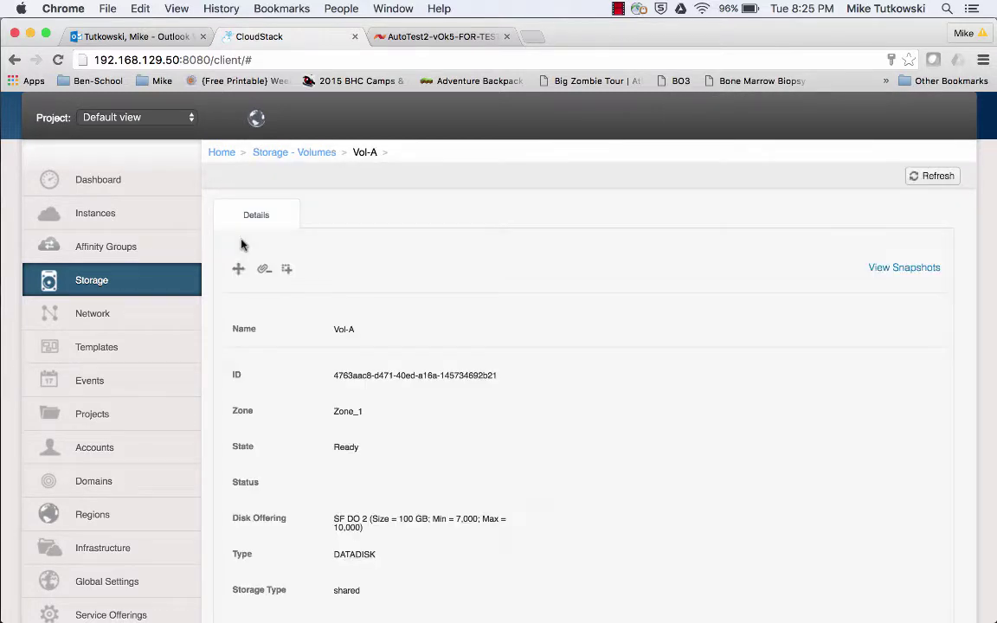
scroll(411, 461, down, 3)
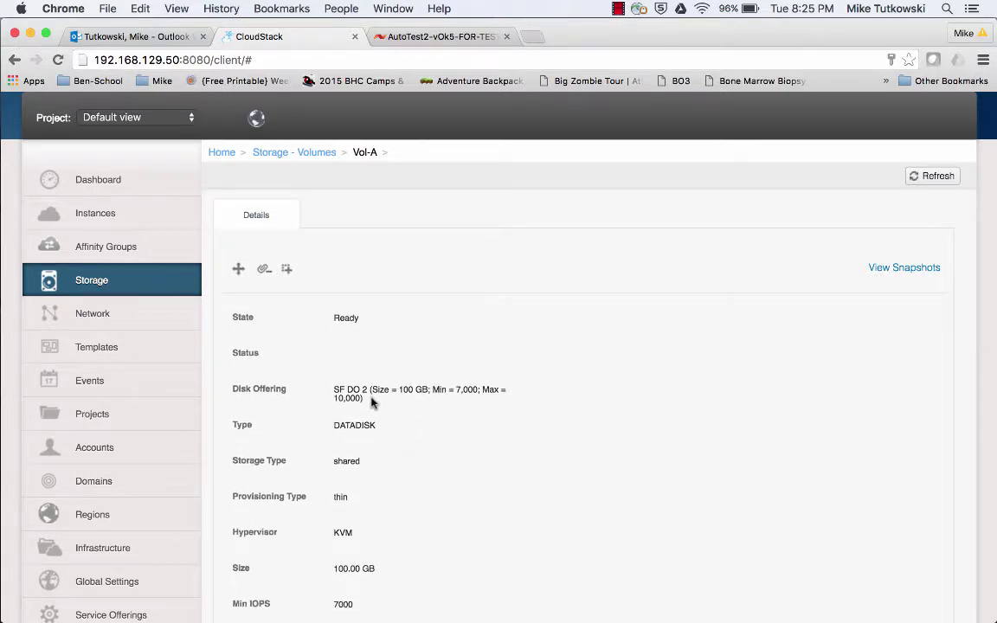
drag(372, 400, 334, 393)
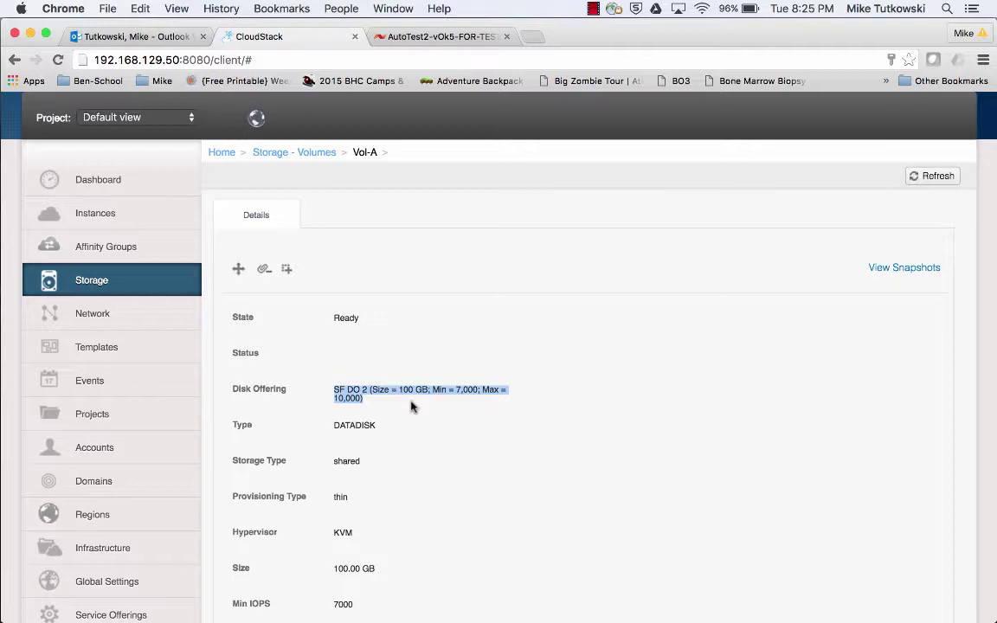
scroll(411, 407, down, 2)
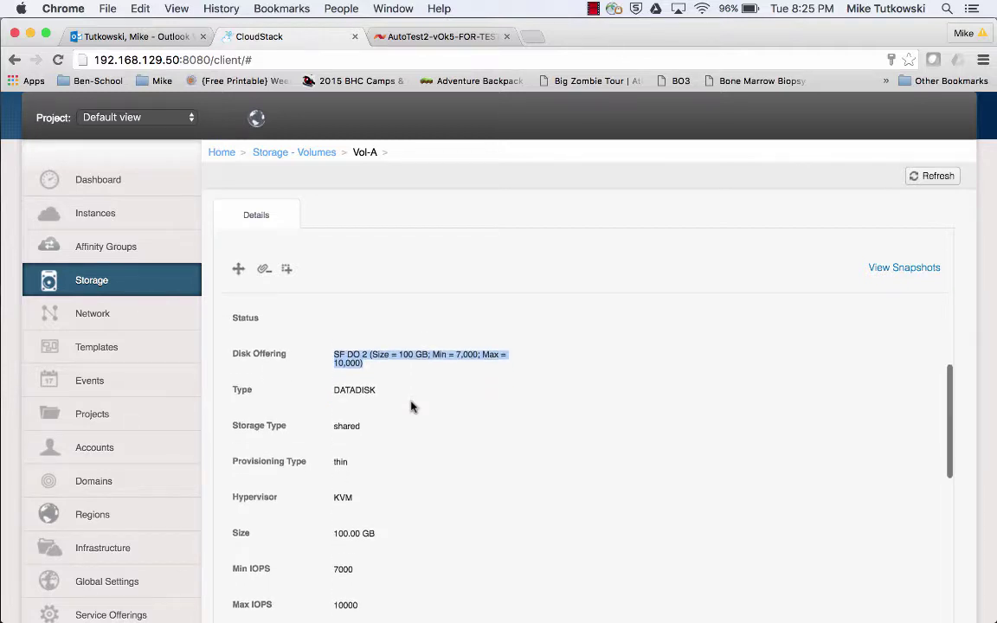
scroll(411, 407, down, 5)
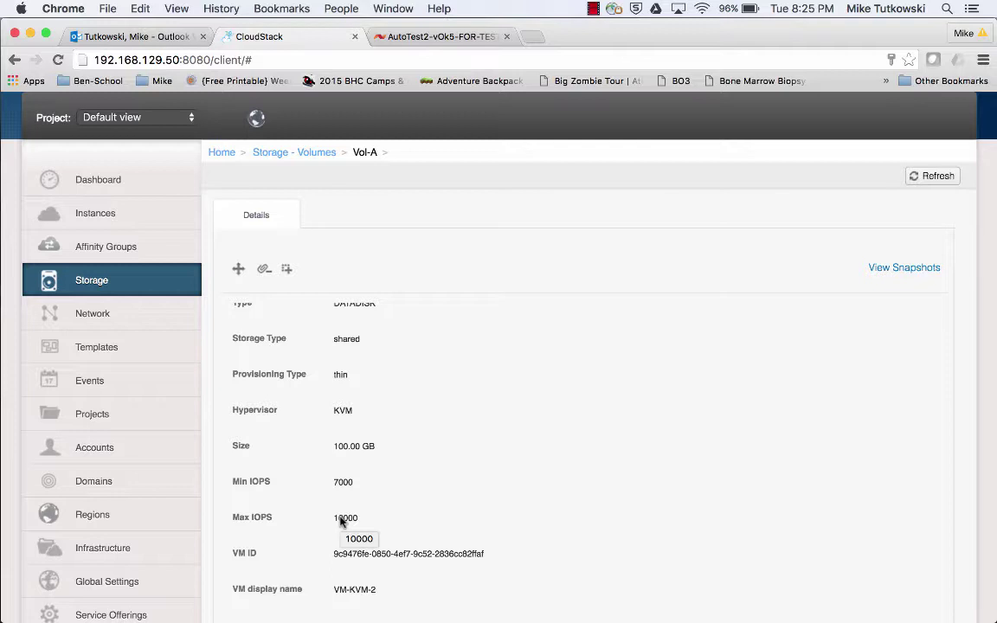
click(431, 38)
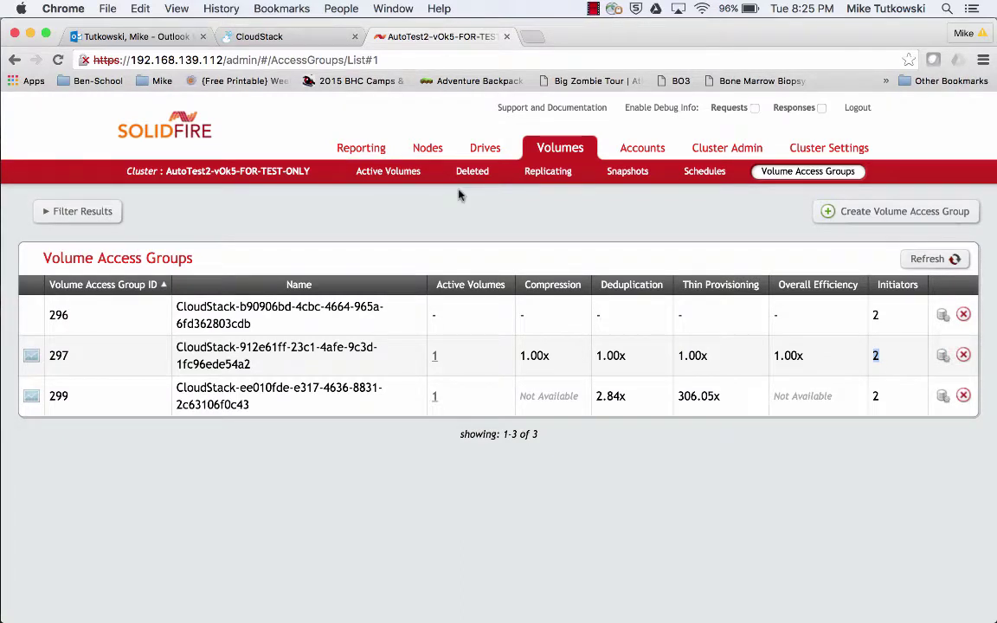
Confirm Vol-A's SolidFire QoS limits of 7000 min, 10000 max and 15000 burst IOPS.
click(388, 180)
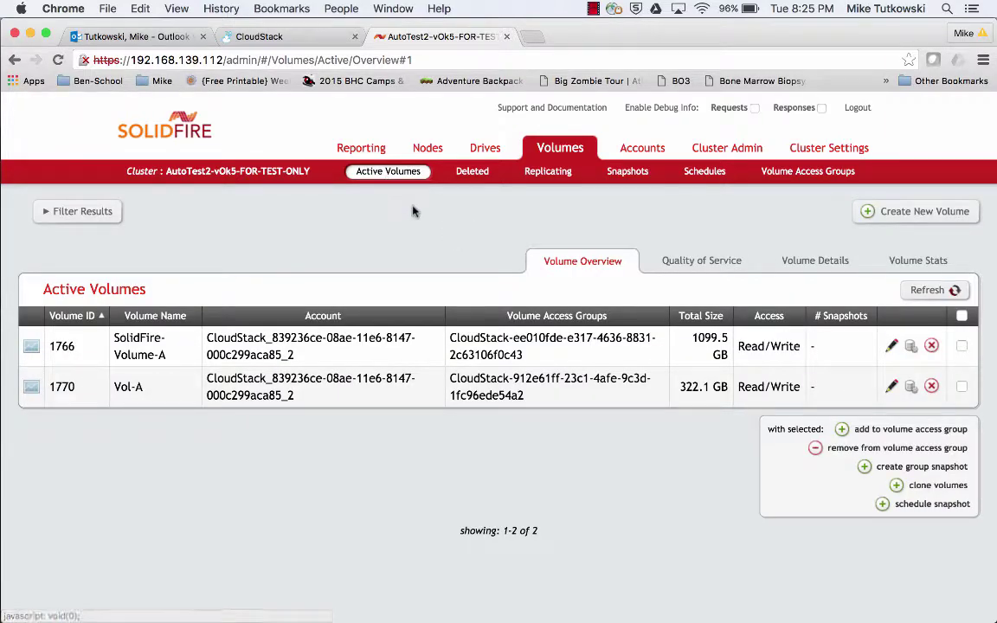
click(693, 265)
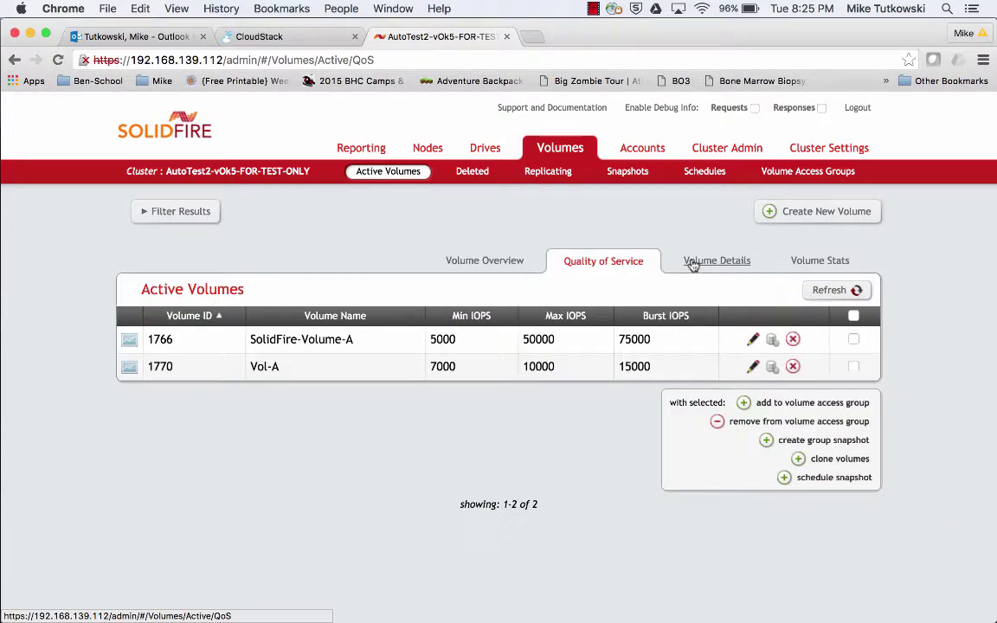
double_click(444, 366)
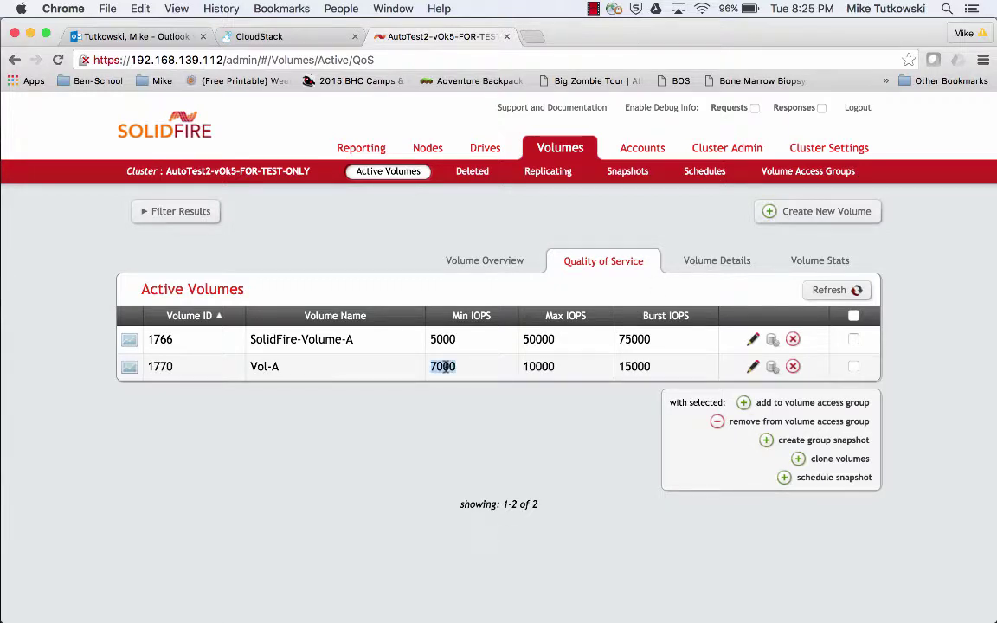
double_click(541, 366)
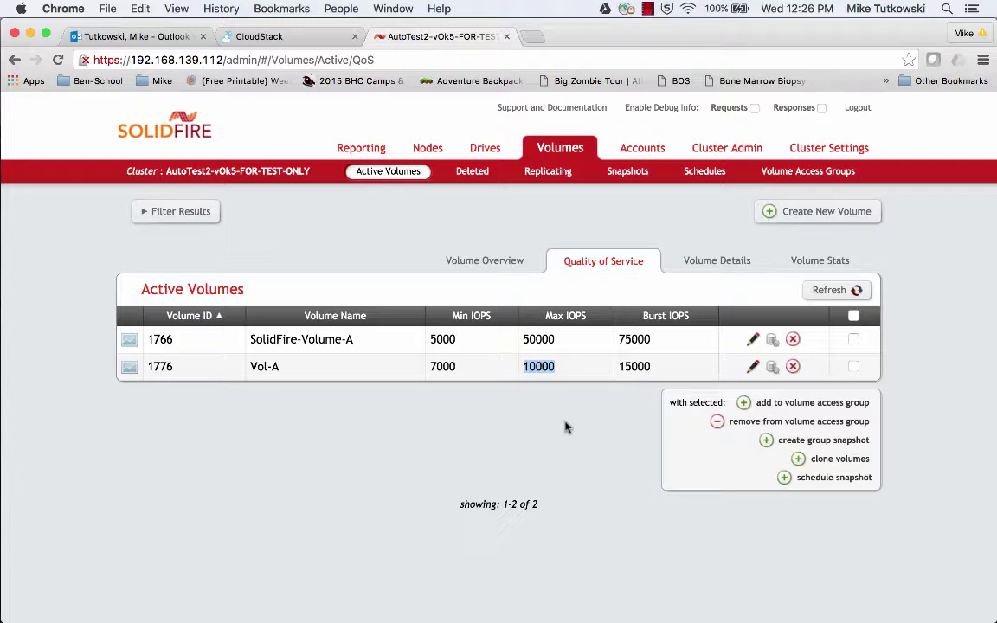
click(291, 41)
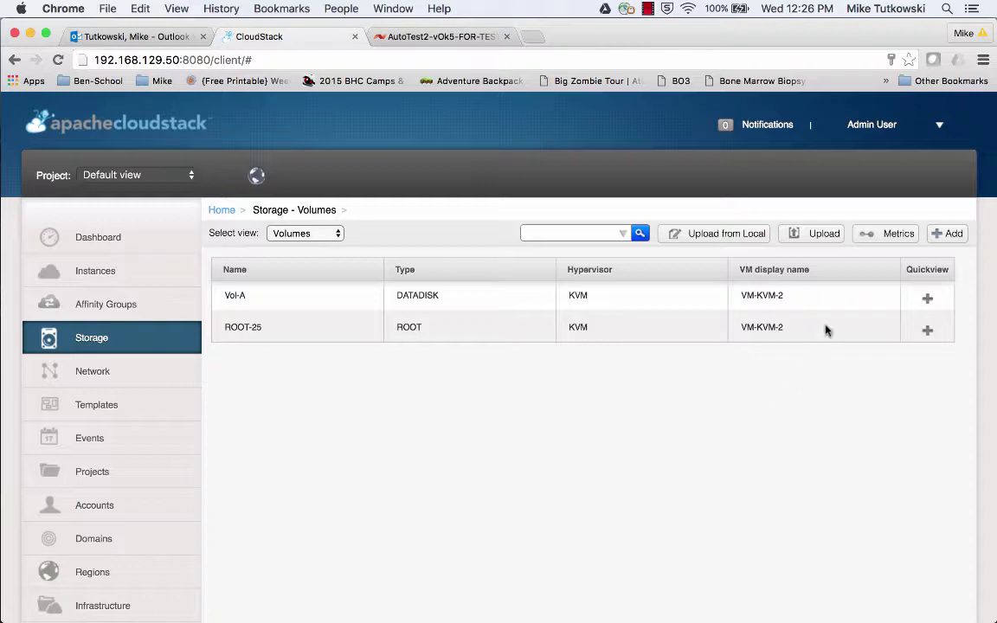
Create data volume Vol-B using the SF DO 3 disk offering.
click(946, 244)
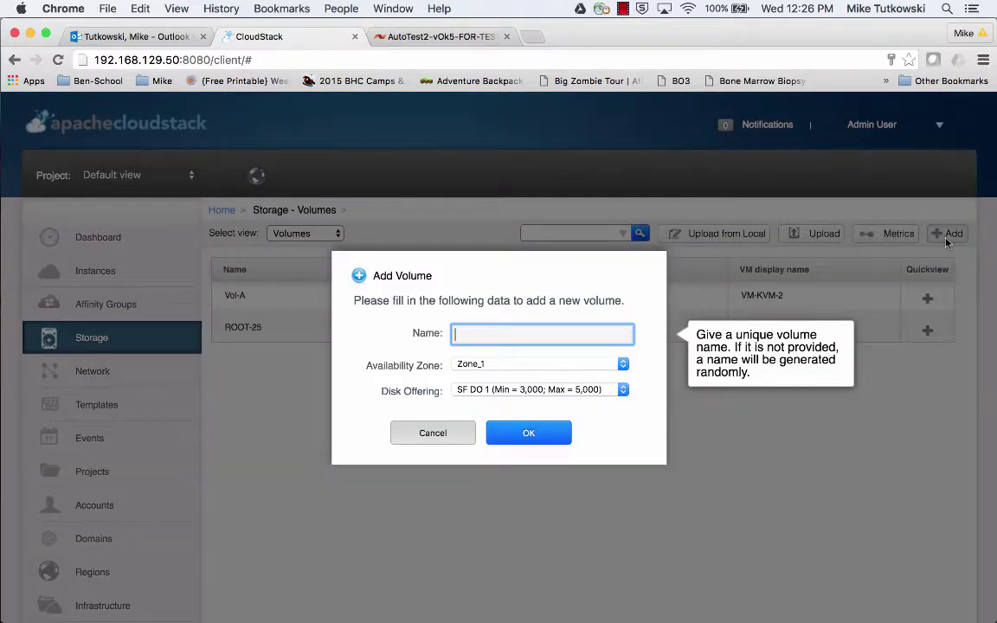
text(Vol-B)
click(588, 397)
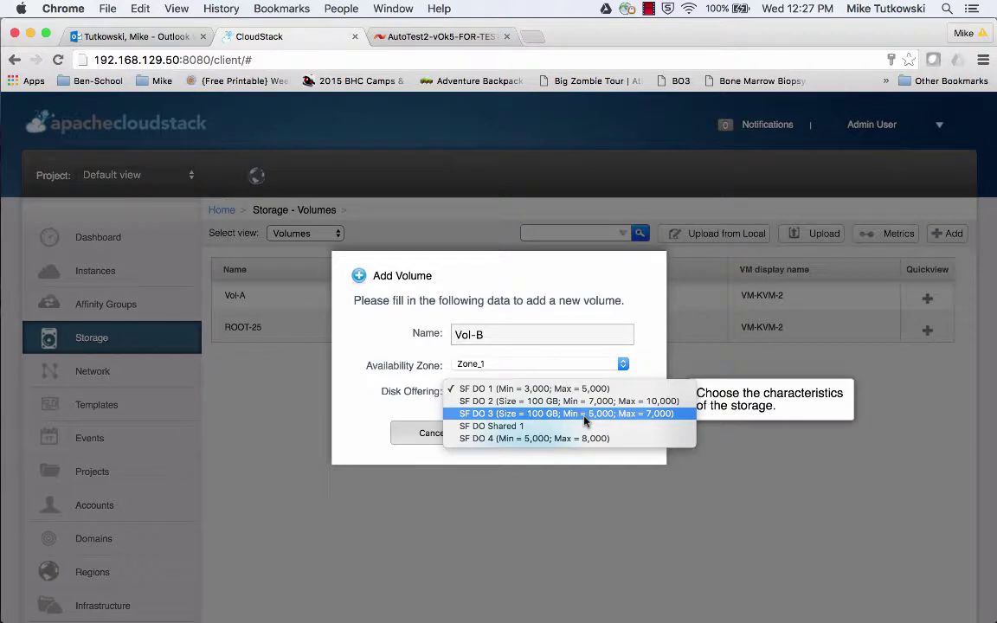
click(584, 415)
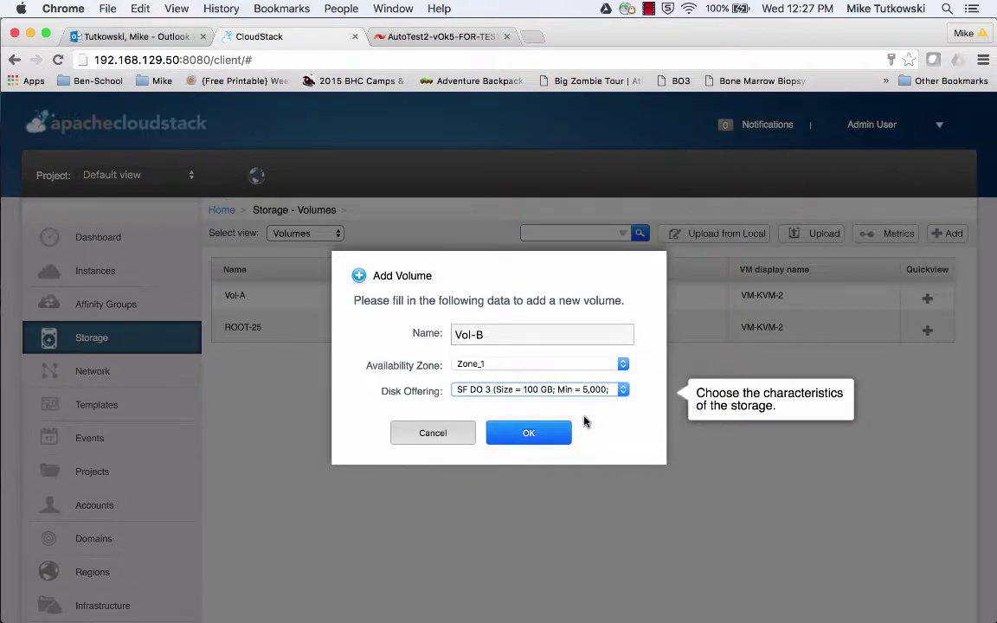
click(528, 433)
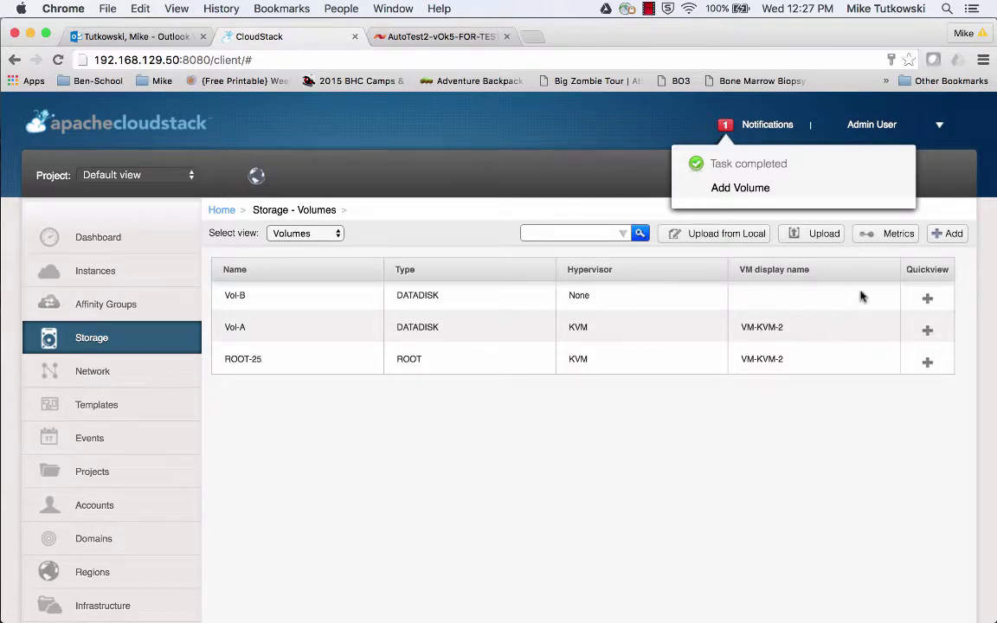
Attach Vol-B to instance VM-KVM-2.
mouse_move(908, 292)
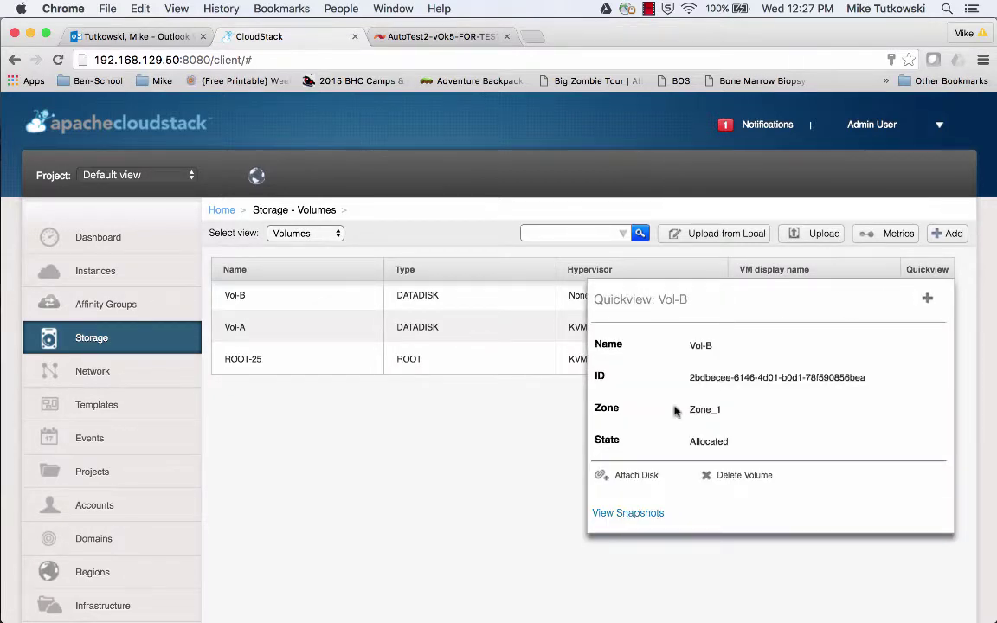
click(636, 479)
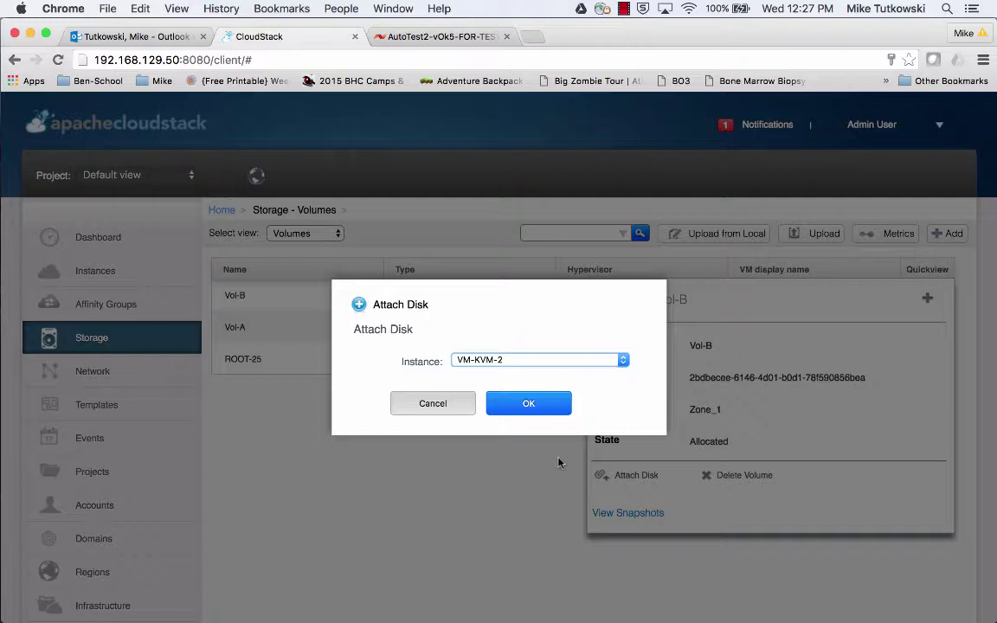
click(530, 404)
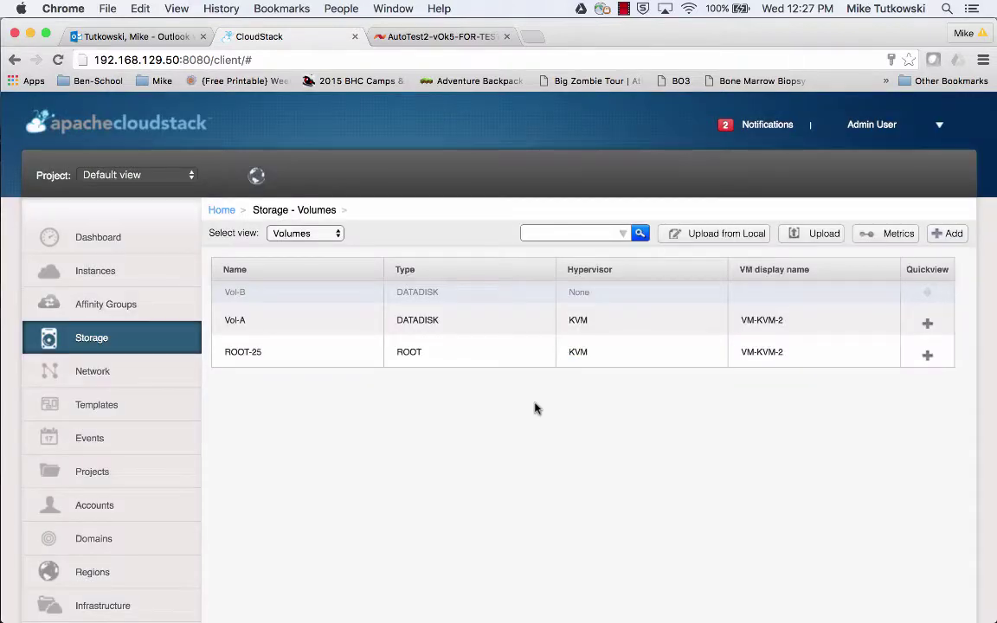
click(449, 37)
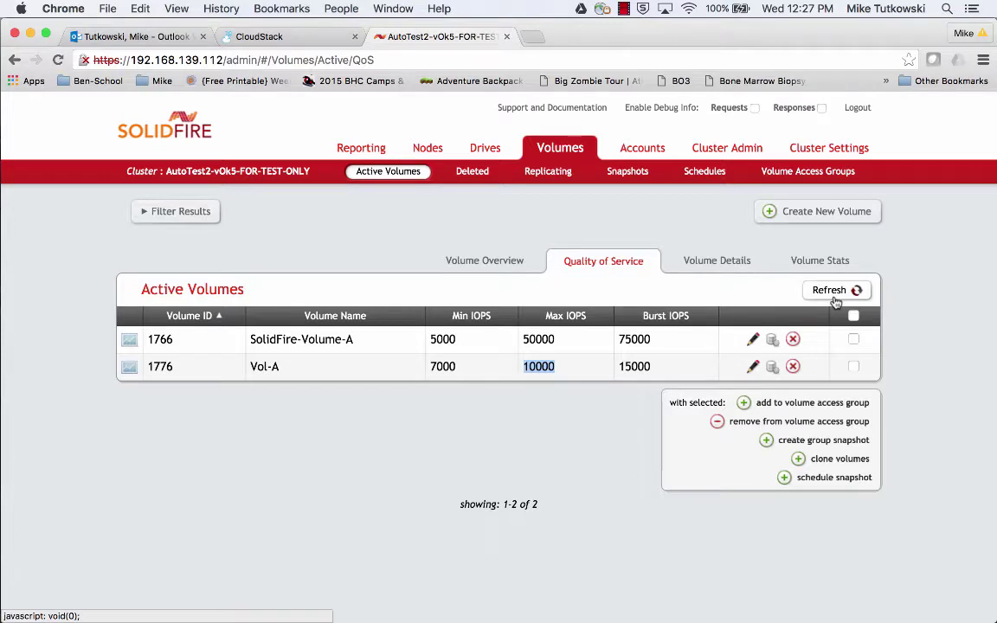
Refresh SolidFire's QoS list and check Vol-B's 5000 min, 7000 max, 10500 burst IOPS.
click(832, 291)
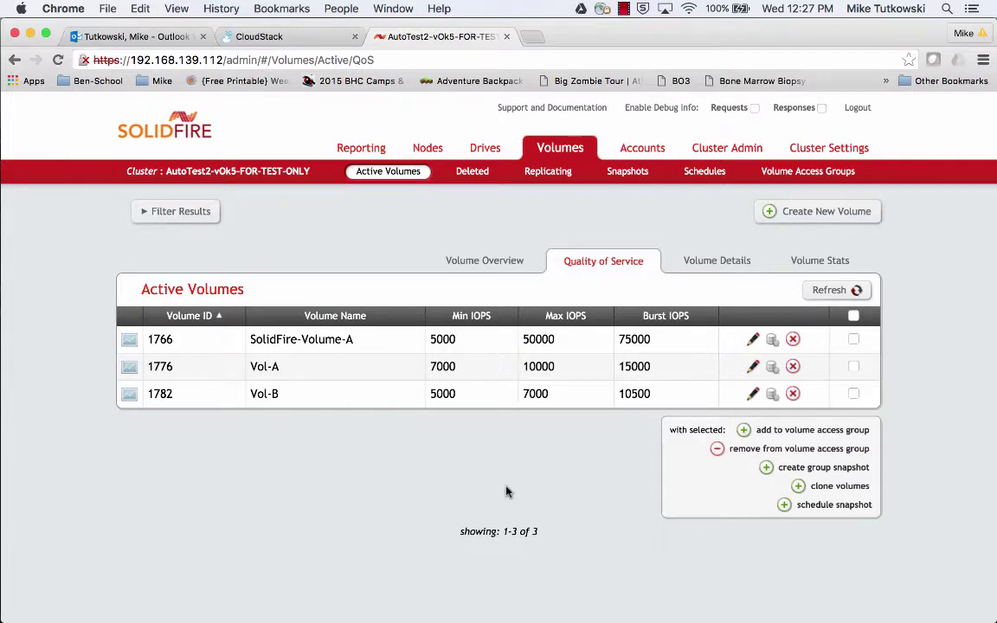
double_click(442, 394)
double_click(536, 394)
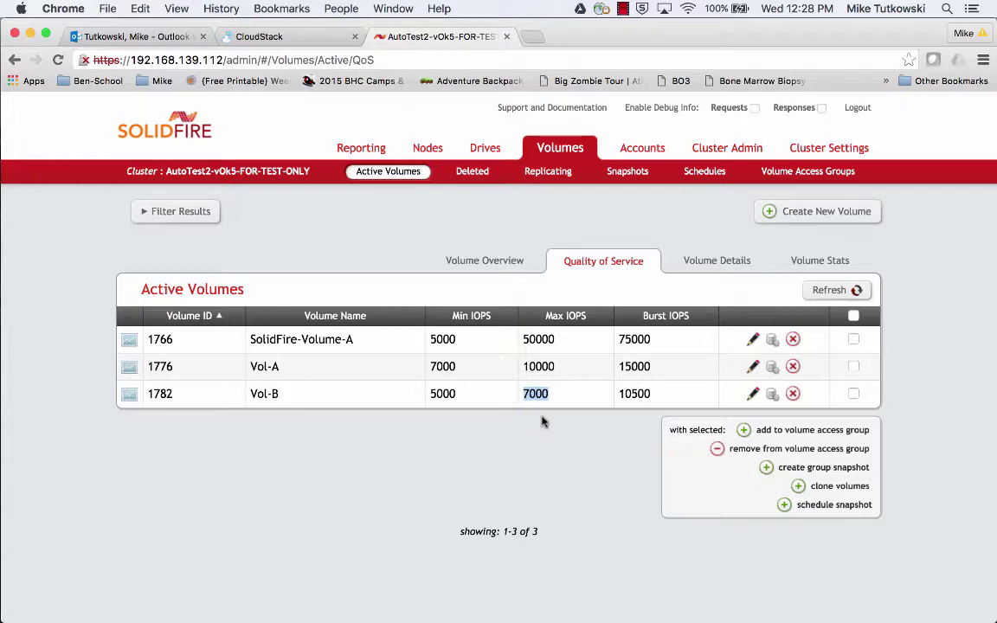
double_click(631, 393)
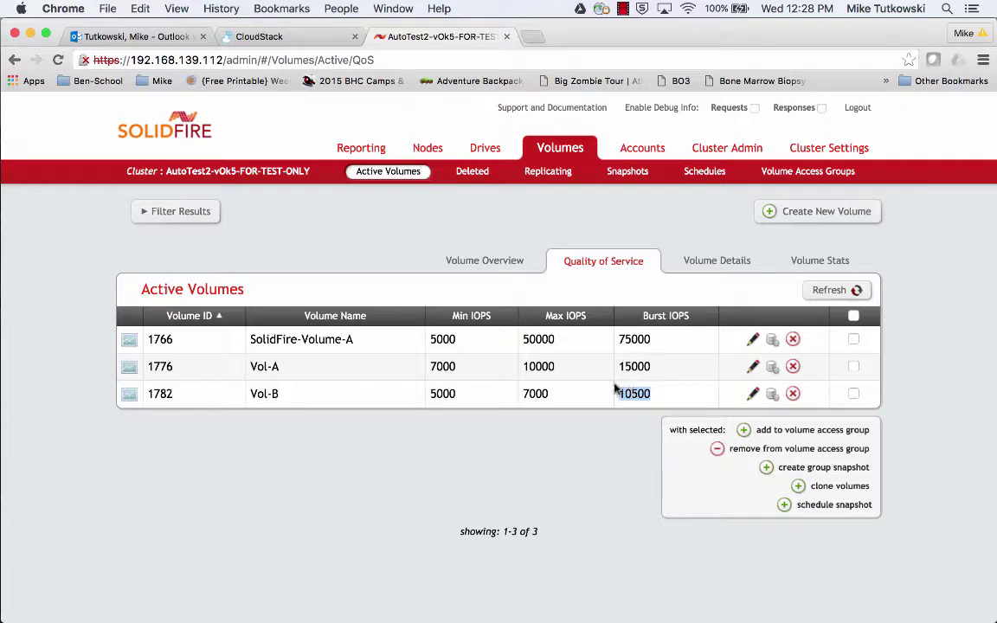
click(489, 263)
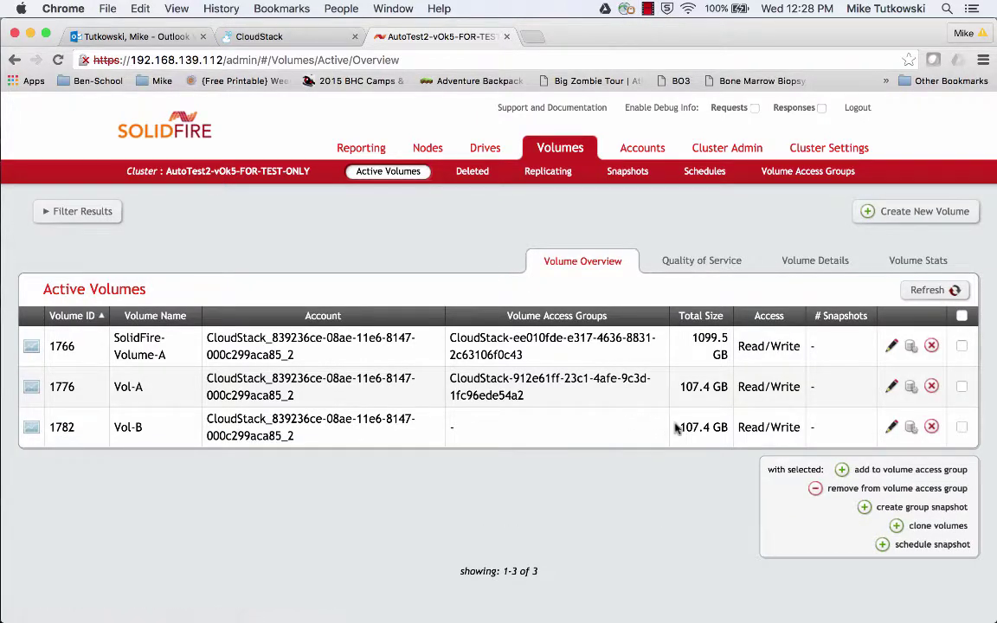
Compare Vol-B's 107.4 GB size and access group with Vol-A's, refreshing until the groups match.
drag(681, 427, 725, 424)
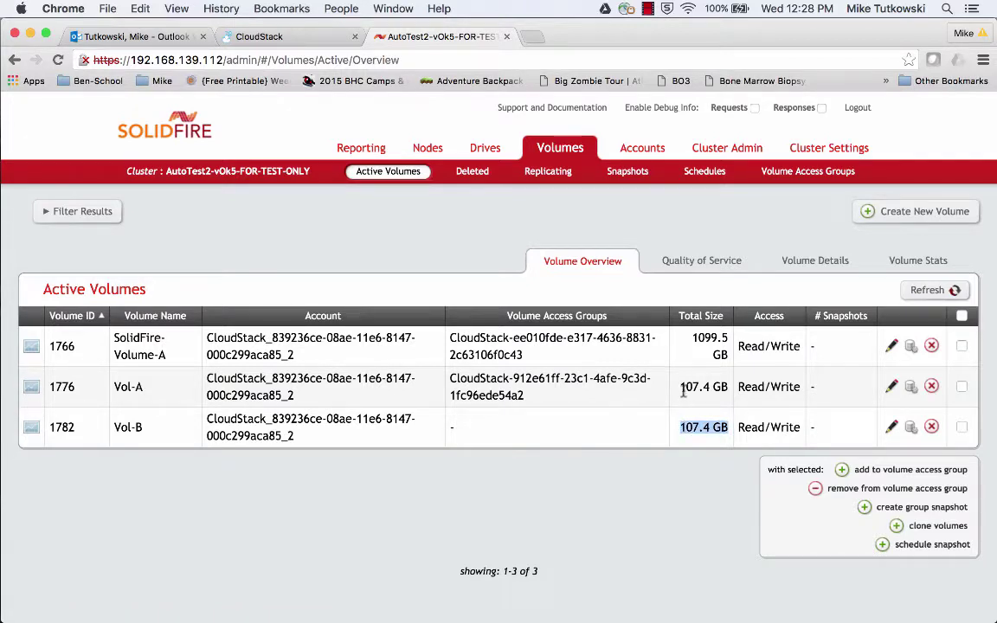
drag(682, 386, 725, 387)
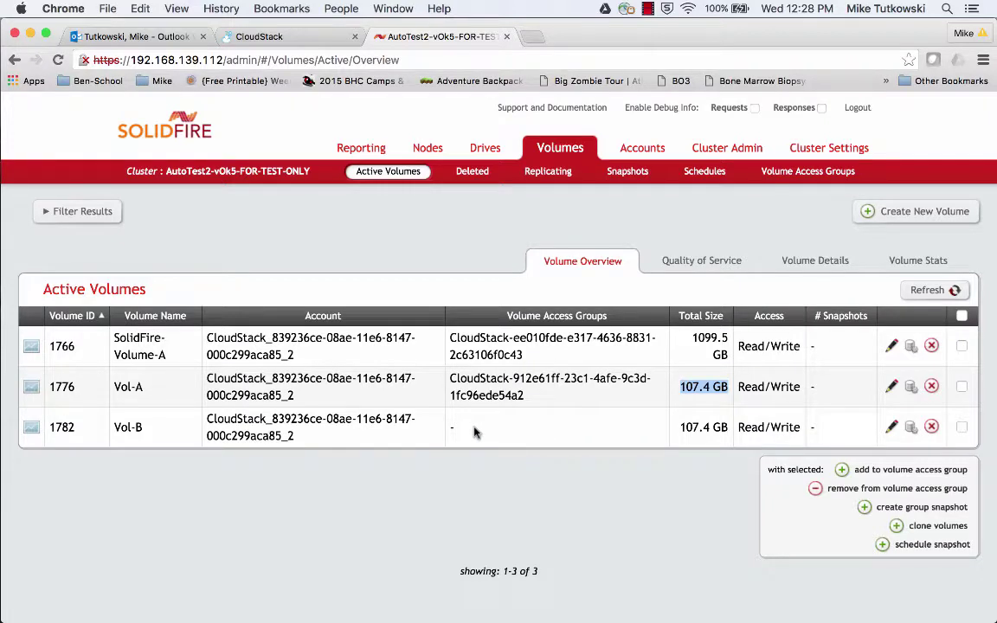
drag(472, 430, 450, 426)
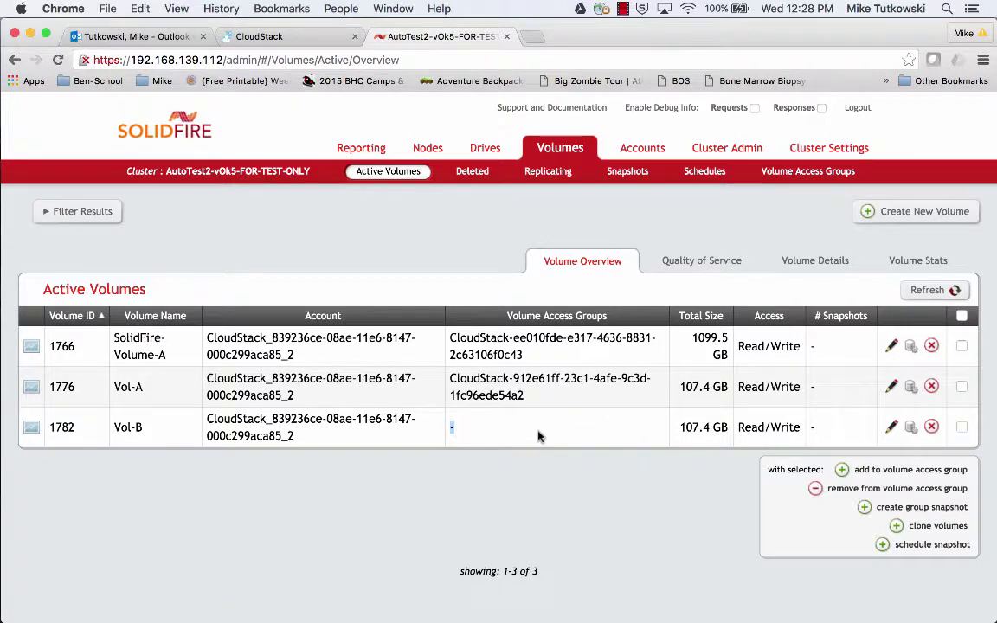
drag(525, 395, 451, 382)
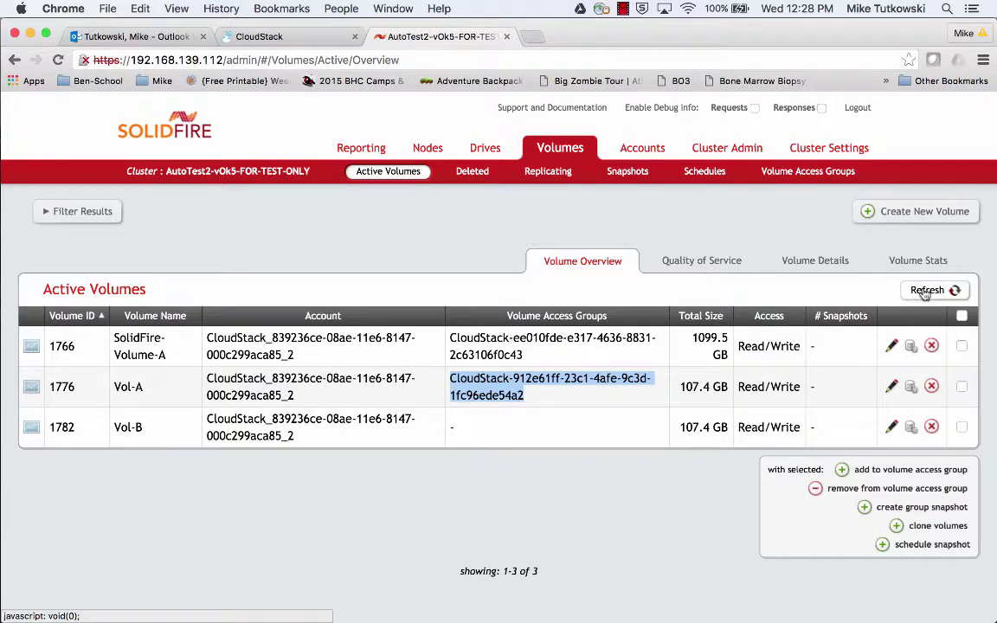
click(924, 292)
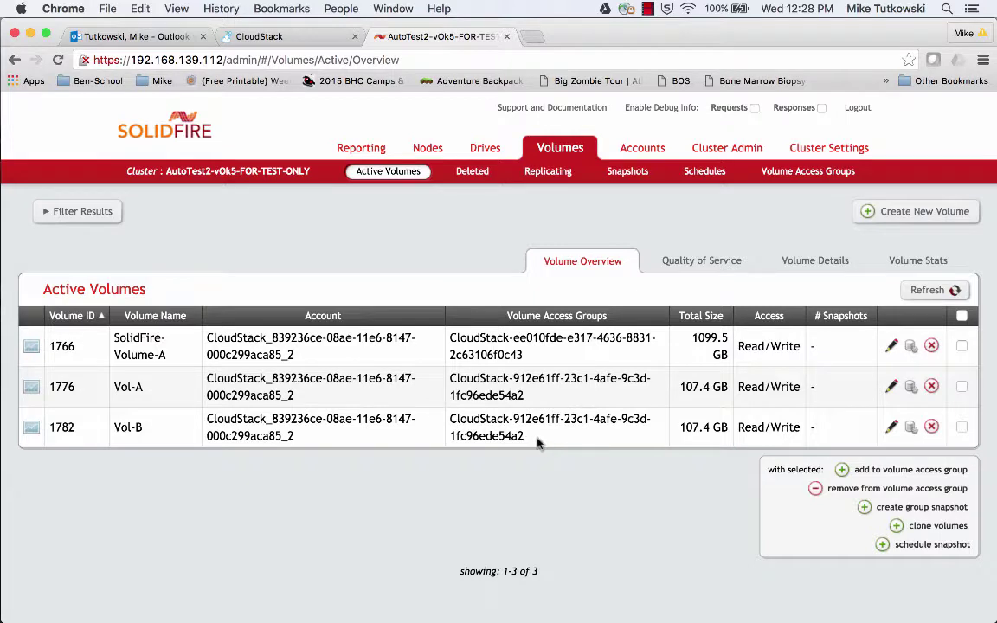
drag(524, 436, 501, 432)
drag(524, 395, 499, 395)
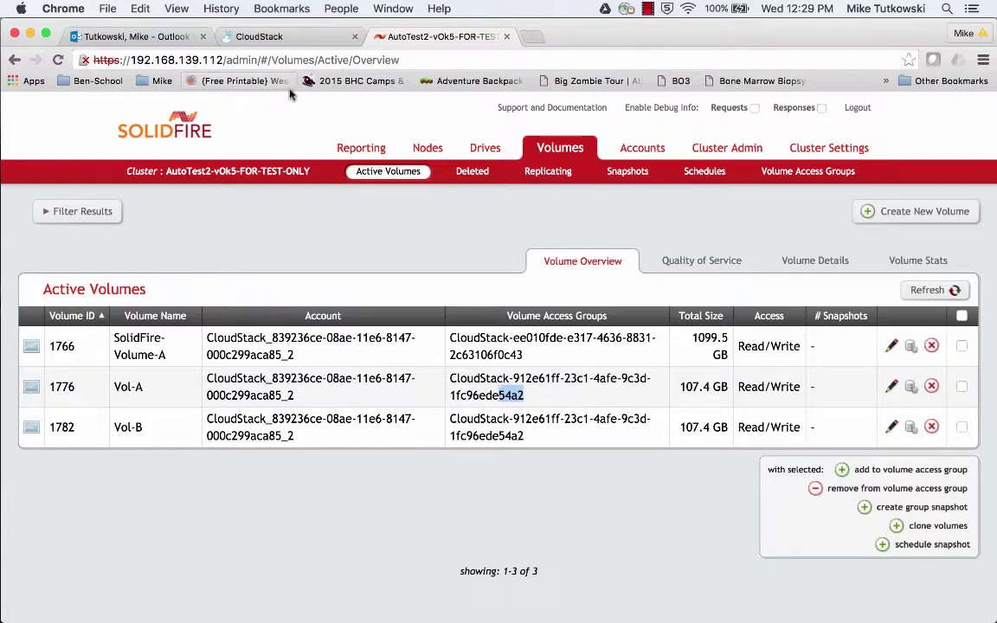
Review the completed task notifications and bring up the VM-KVM-2 console window.
click(260, 36)
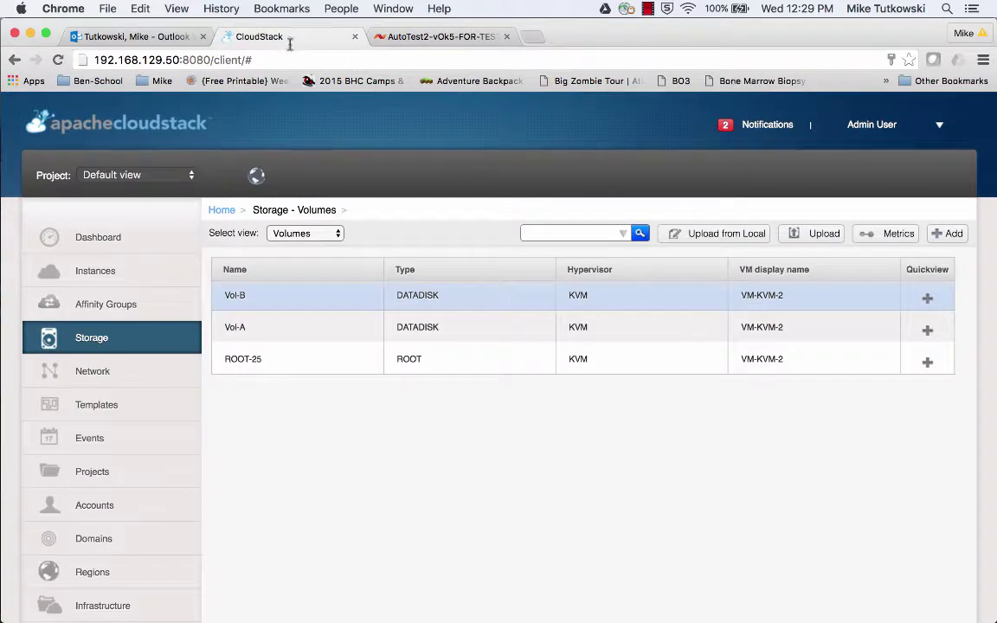
click(767, 125)
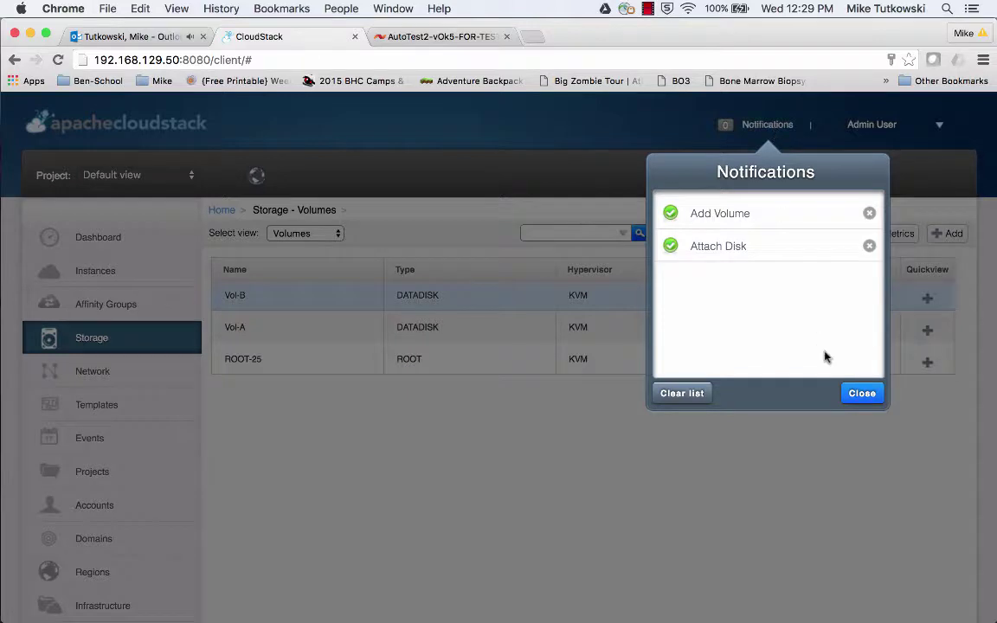
click(861, 394)
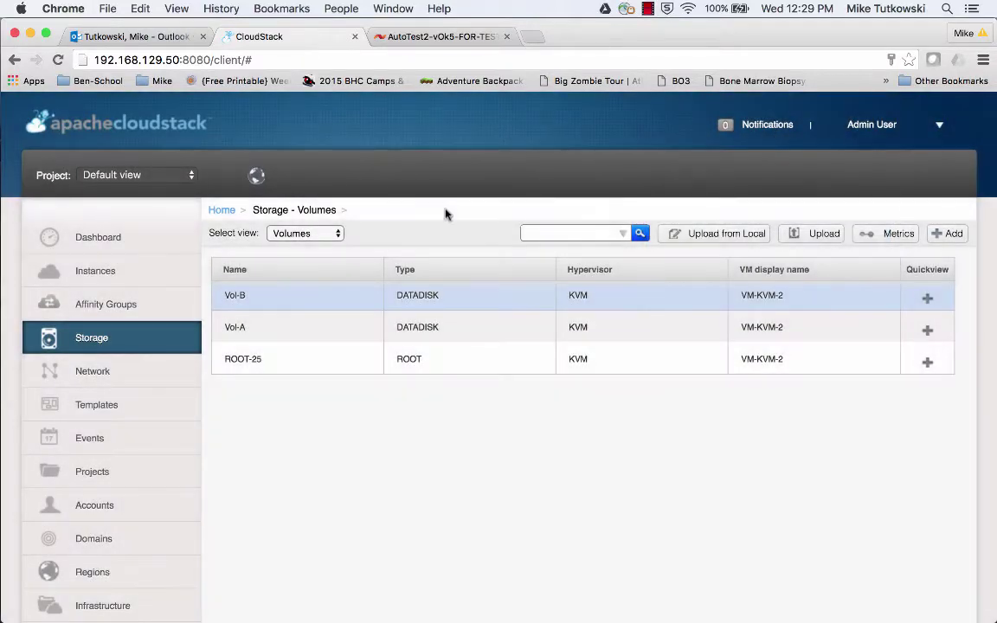
click(392, 10)
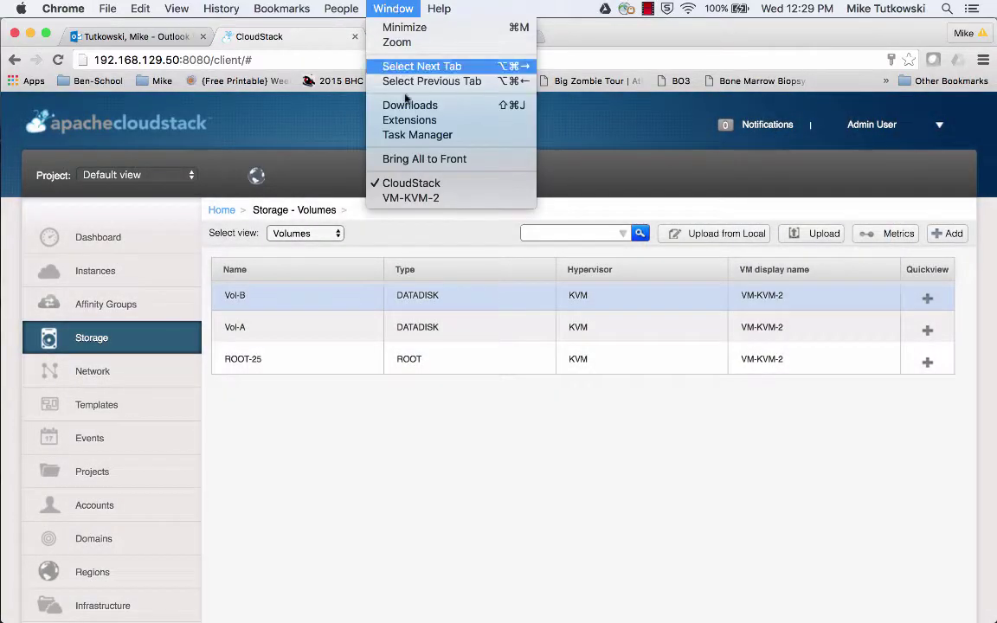
click(421, 200)
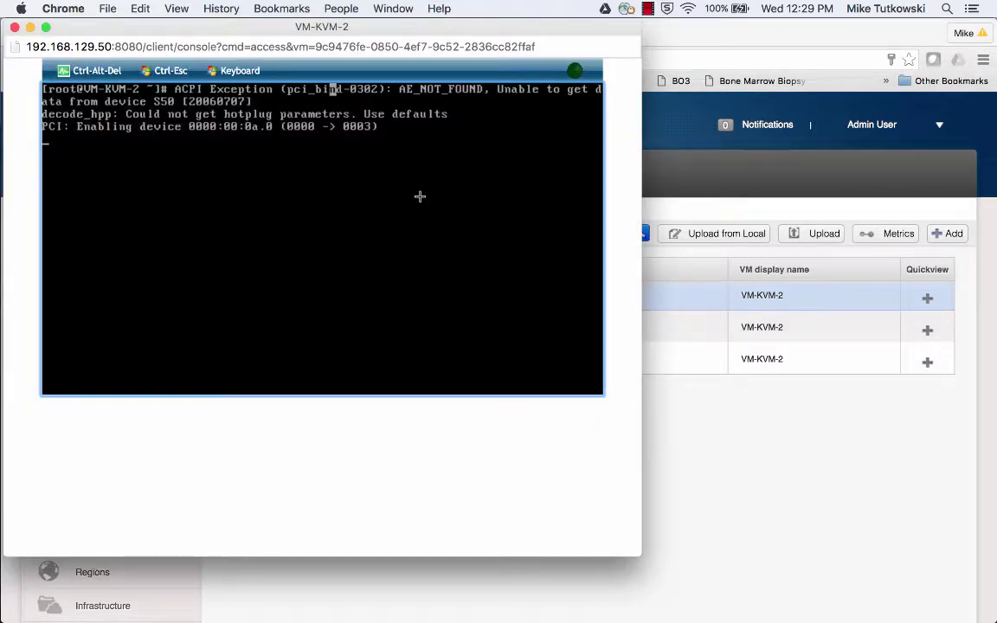
Clear the console and run fdisk -l to list the guest's disks, including /dev/vdi.
key(Return)
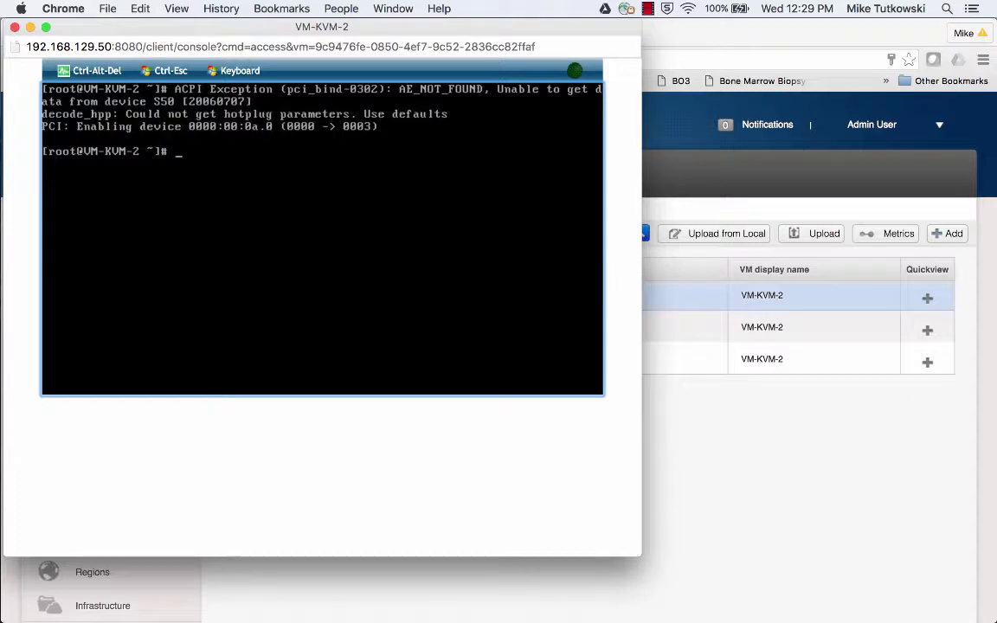
text(clear)
key(Return)
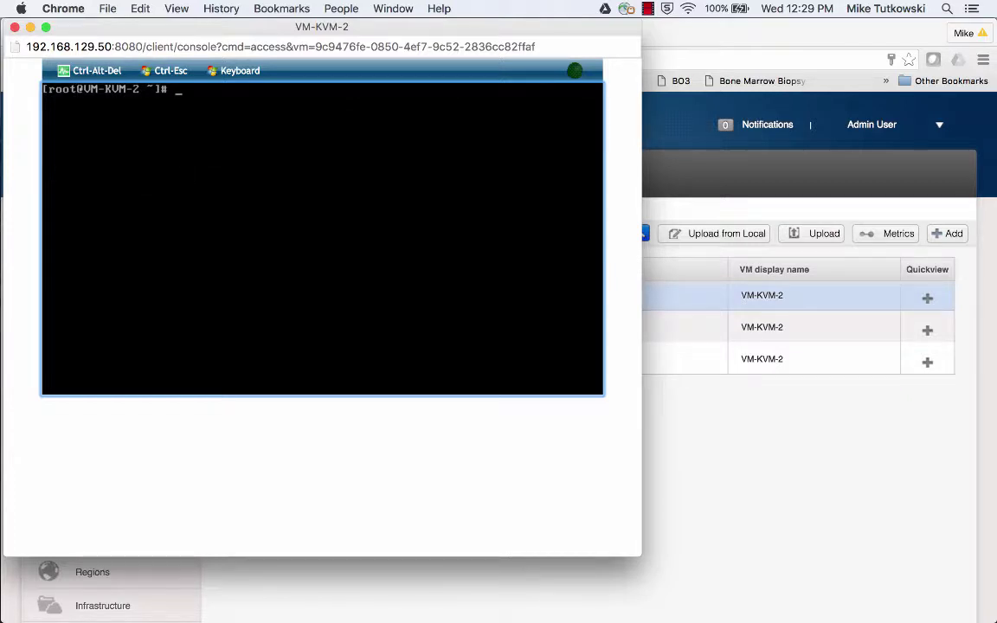
text(fdisk -l)
key(Return)
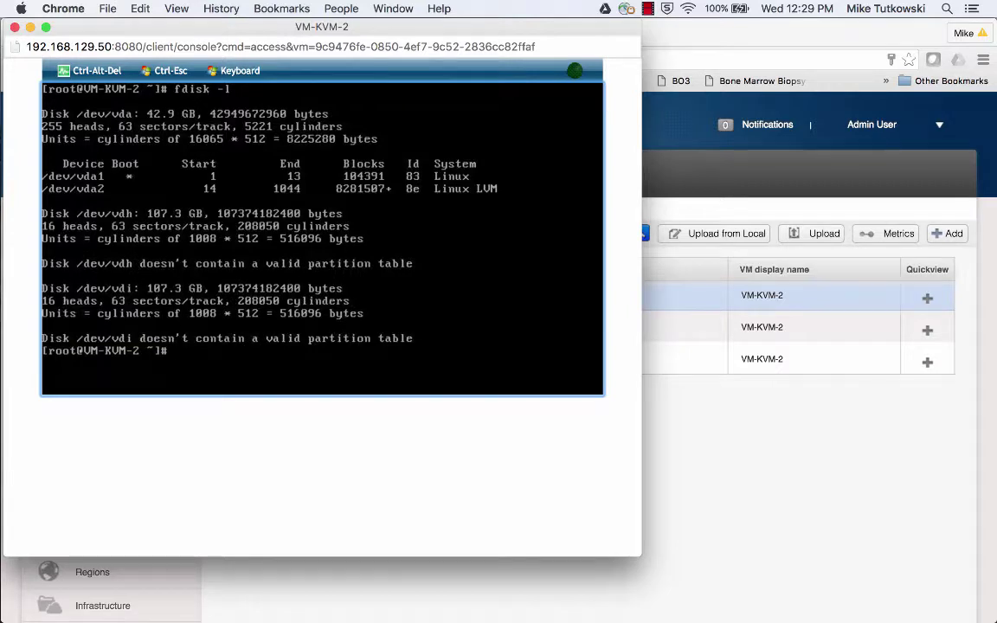